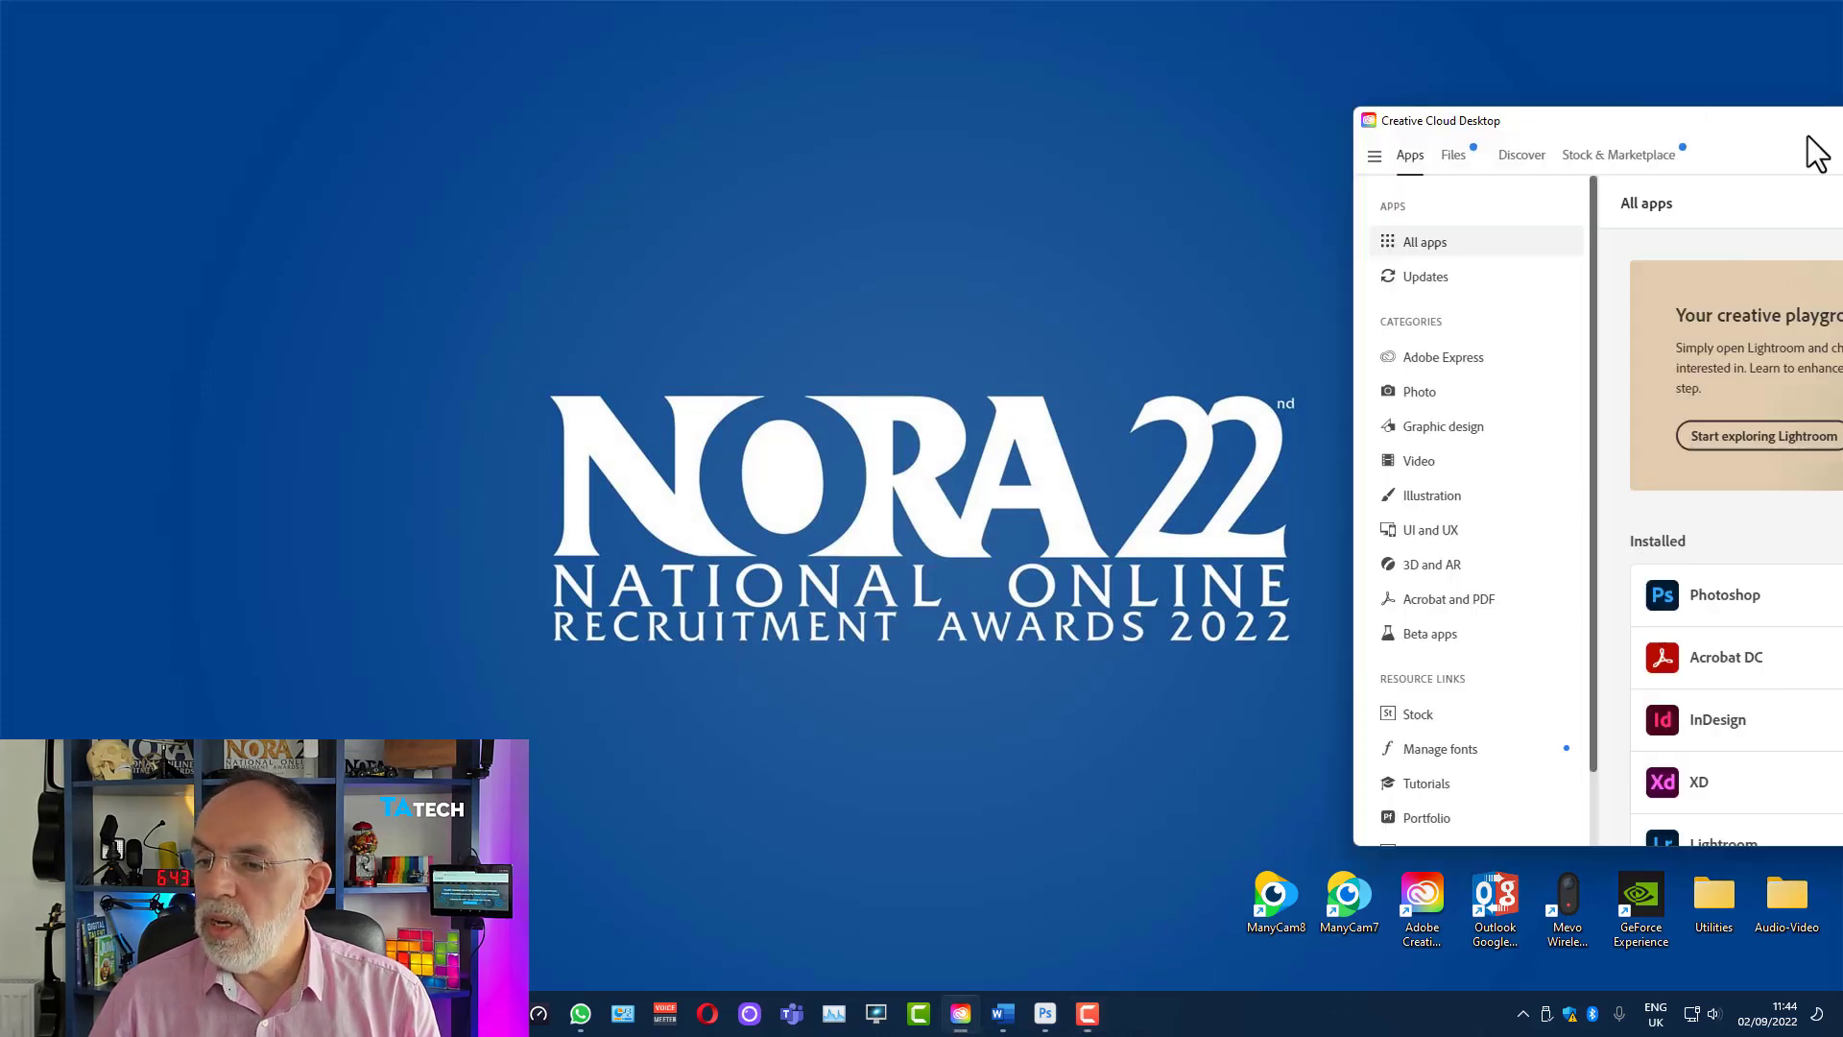
Look through the installed desktop apps in Creative Cloud Desktop and open the Beta apps category
drag(1810, 152, 852, 96)
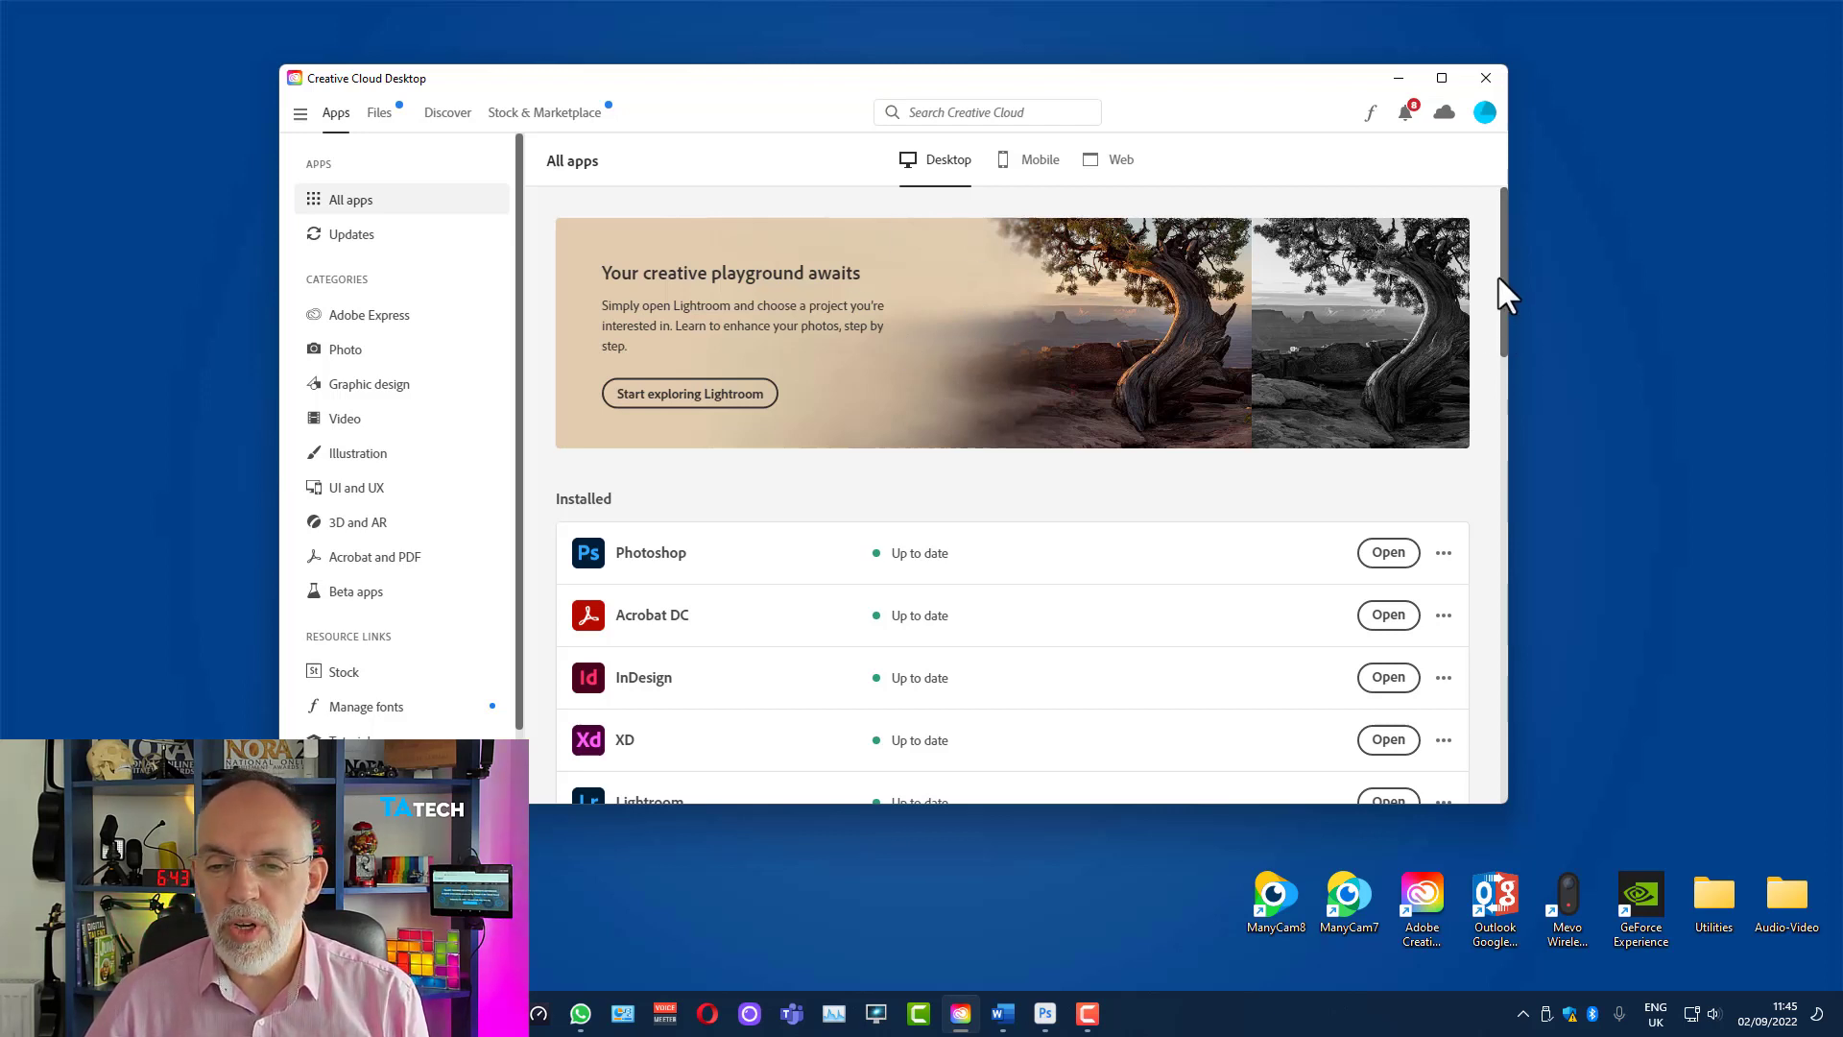
drag(1500, 271, 1500, 374)
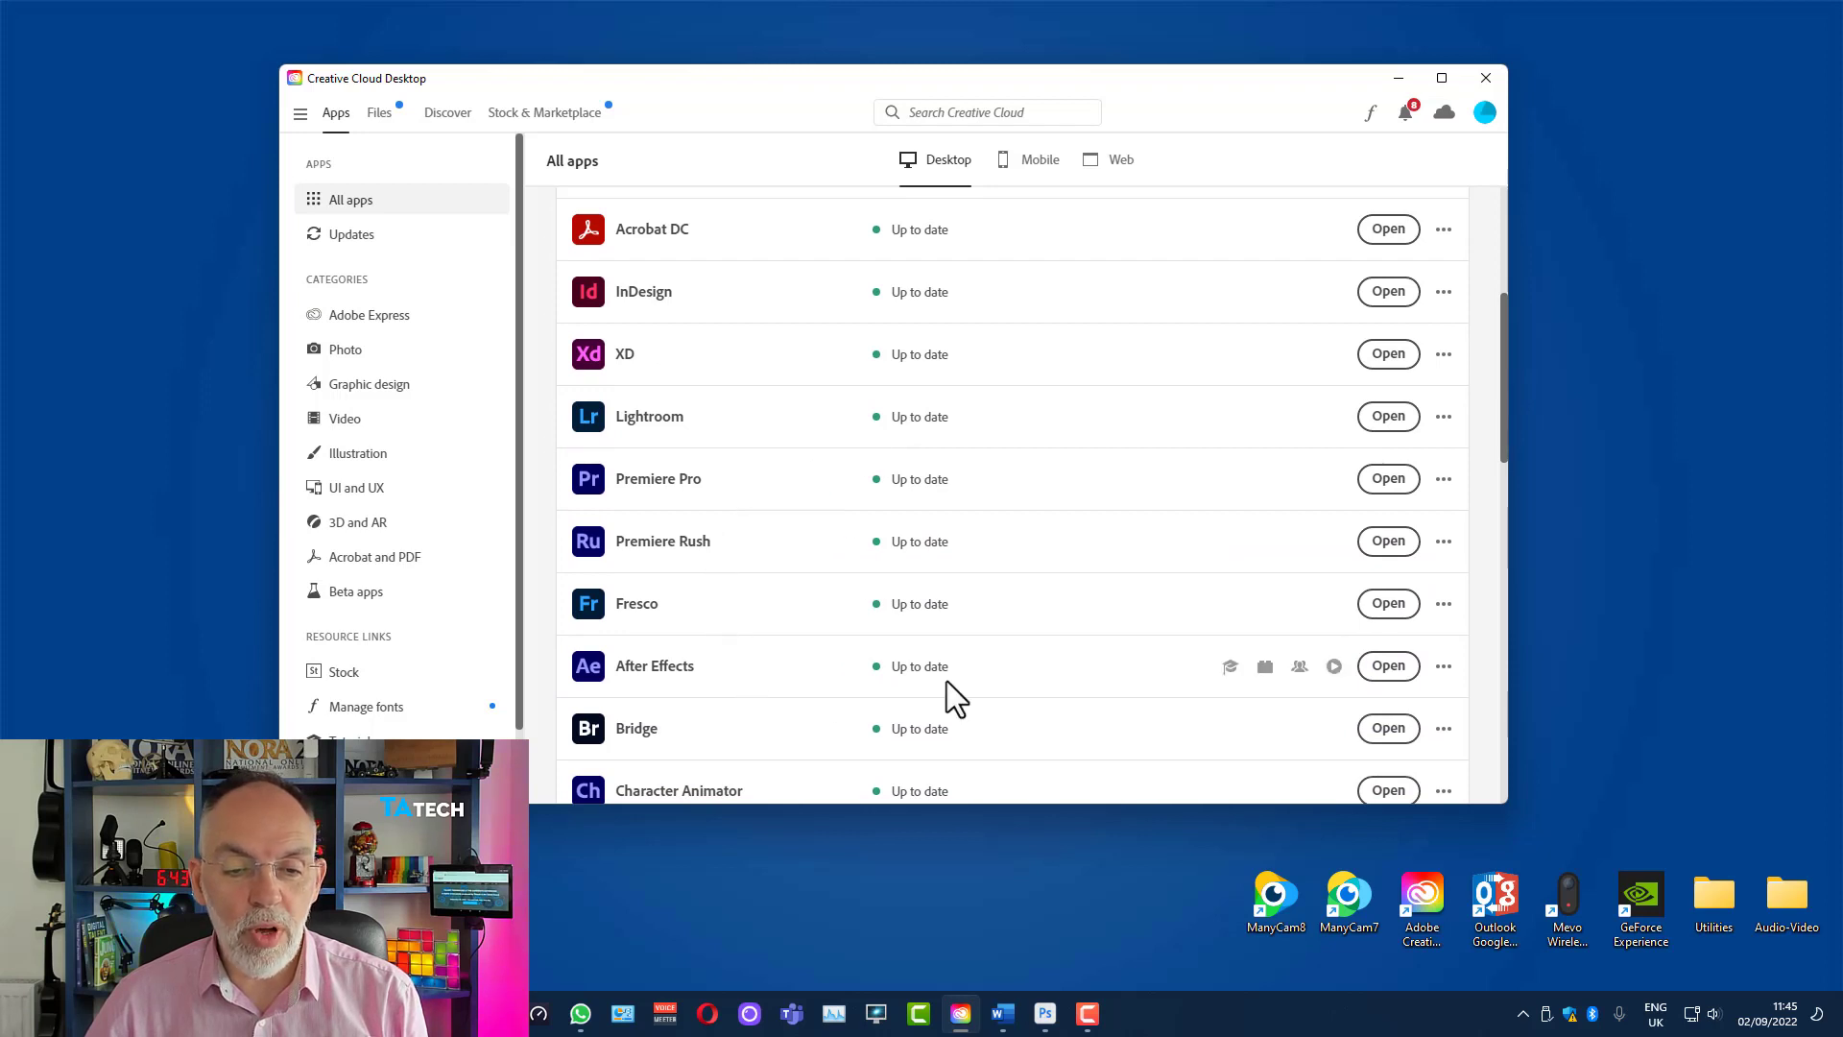
drag(1501, 400, 1506, 292)
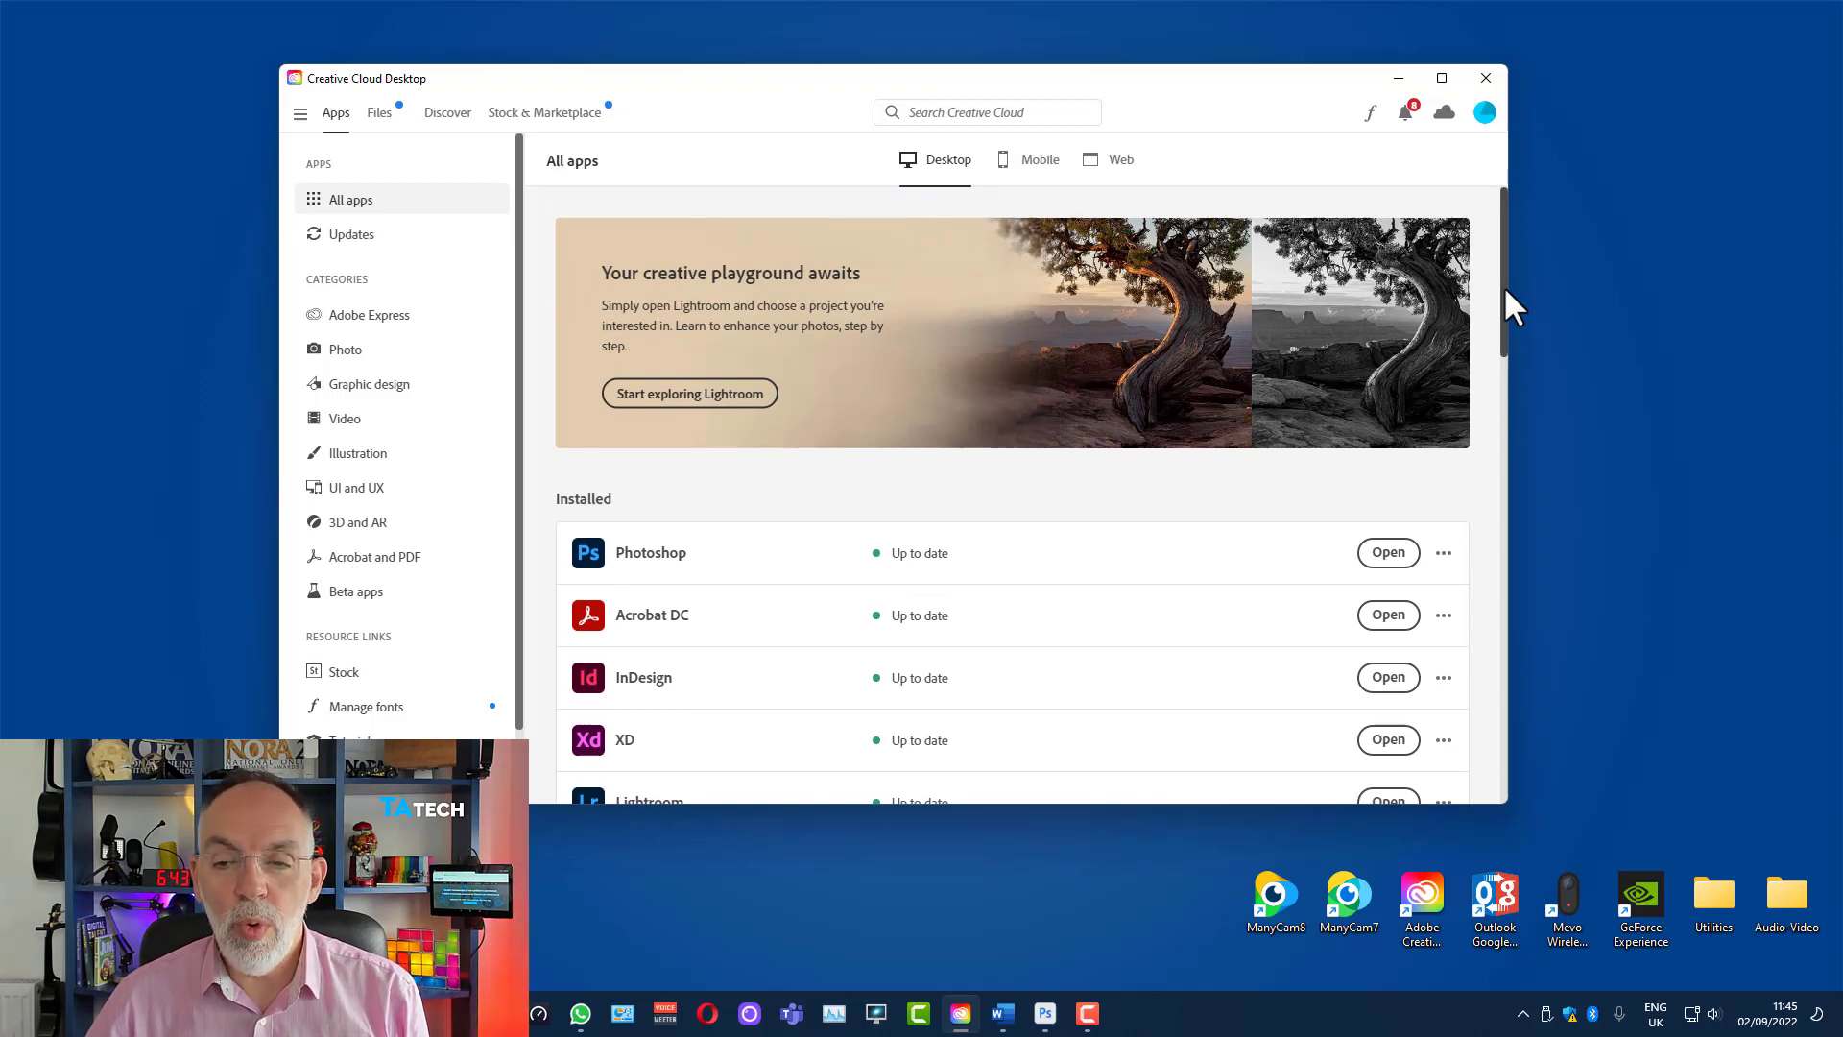
click(370, 594)
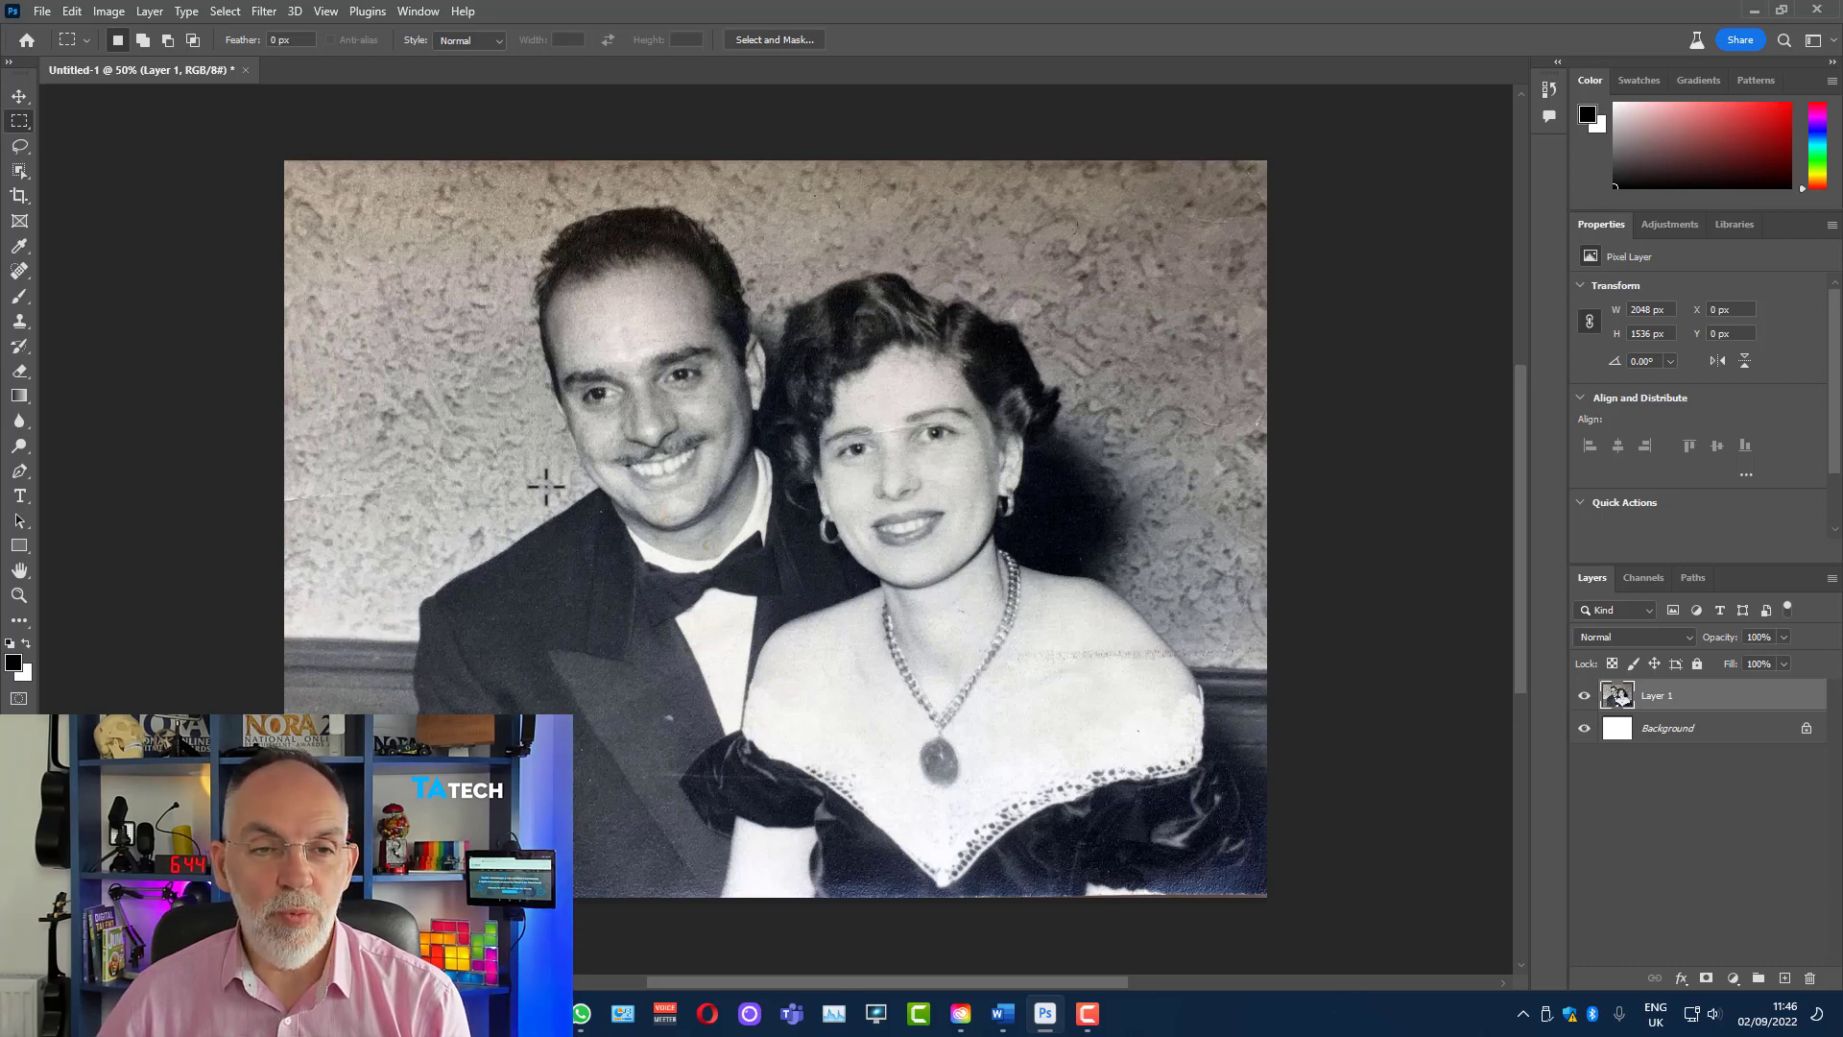
Select the whole black-and-white photo on Layer 1 and open Neural Filters for it
drag(257, 150, 1308, 876)
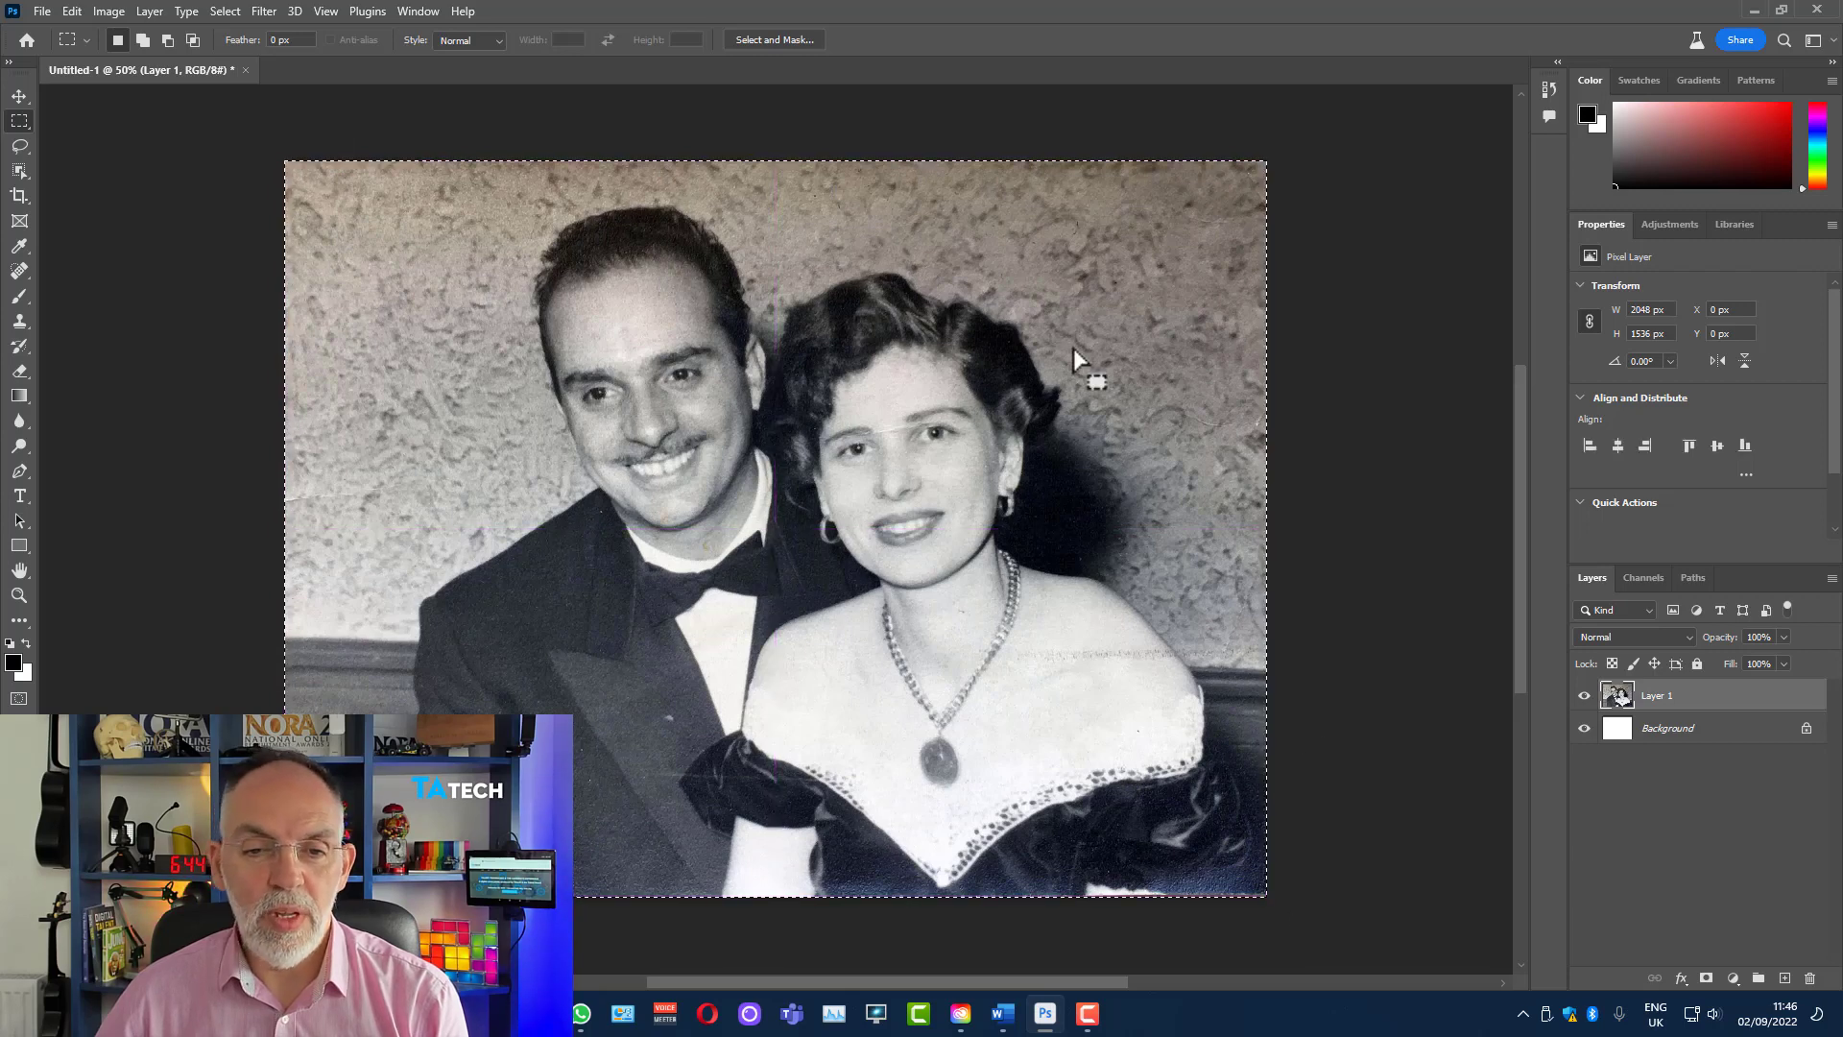
click(265, 10)
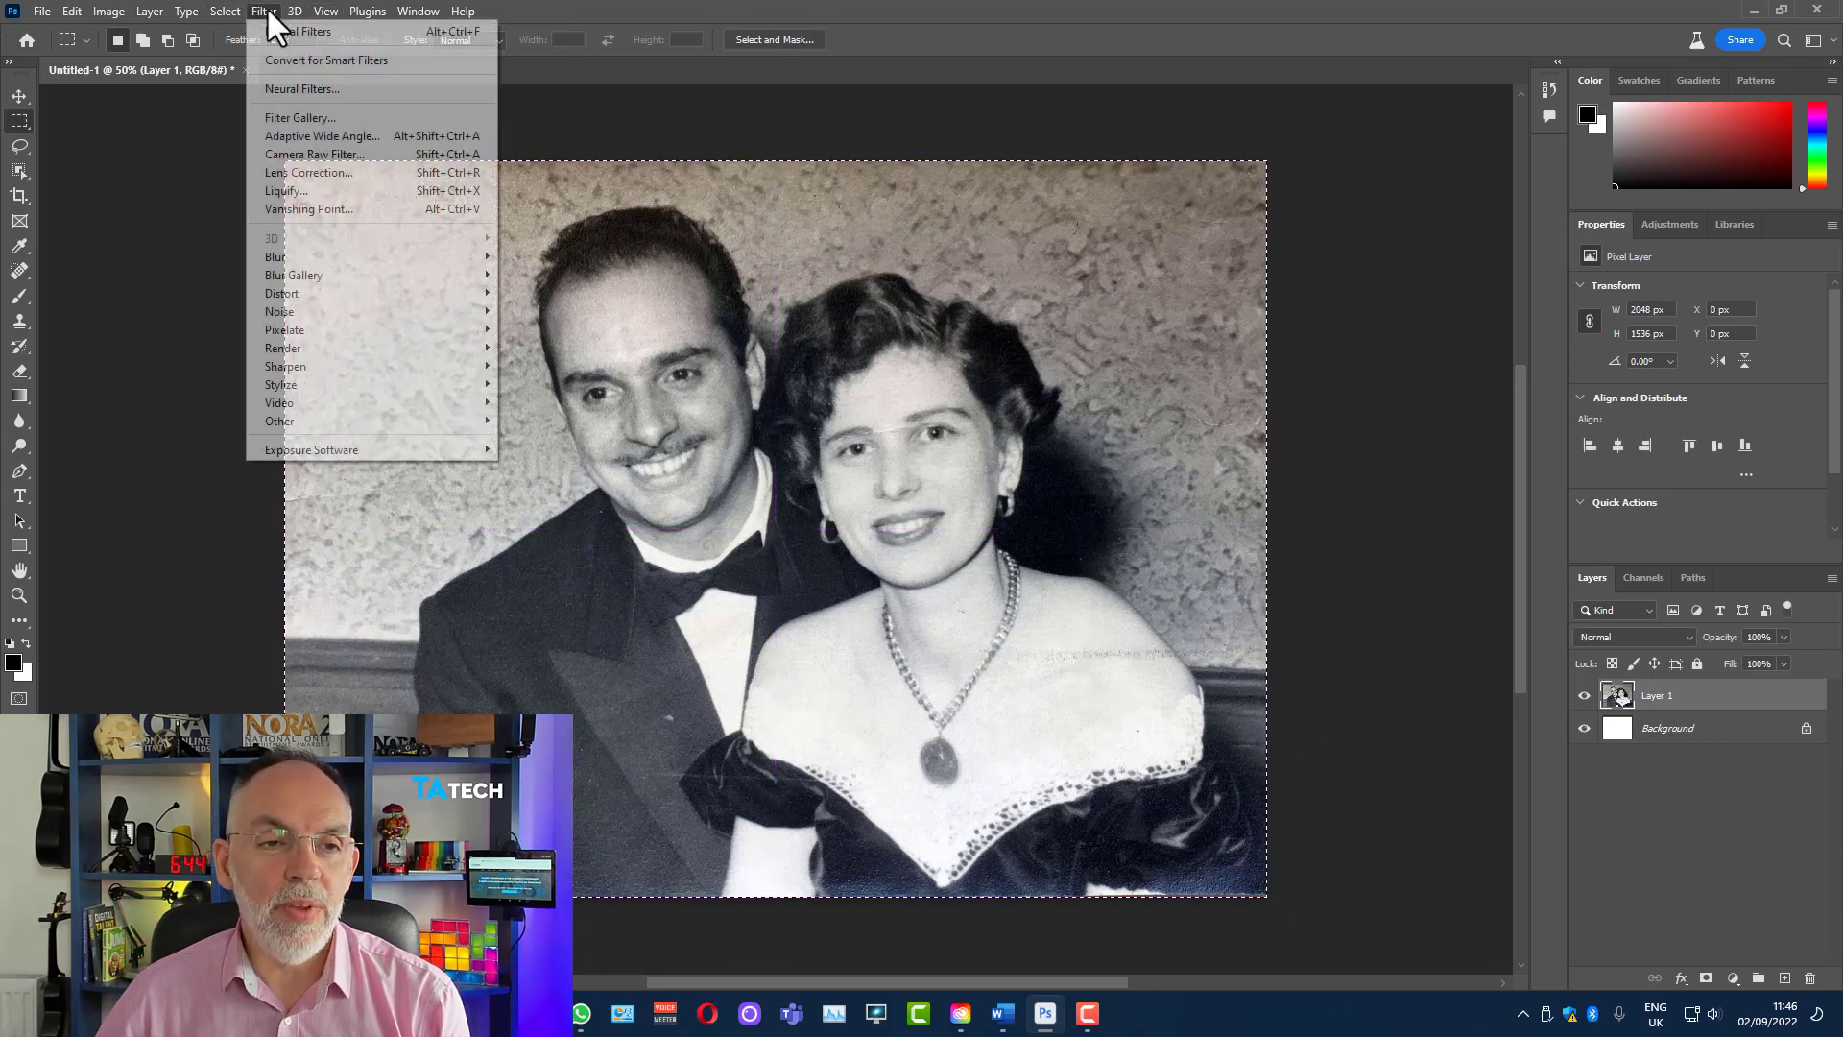
click(302, 91)
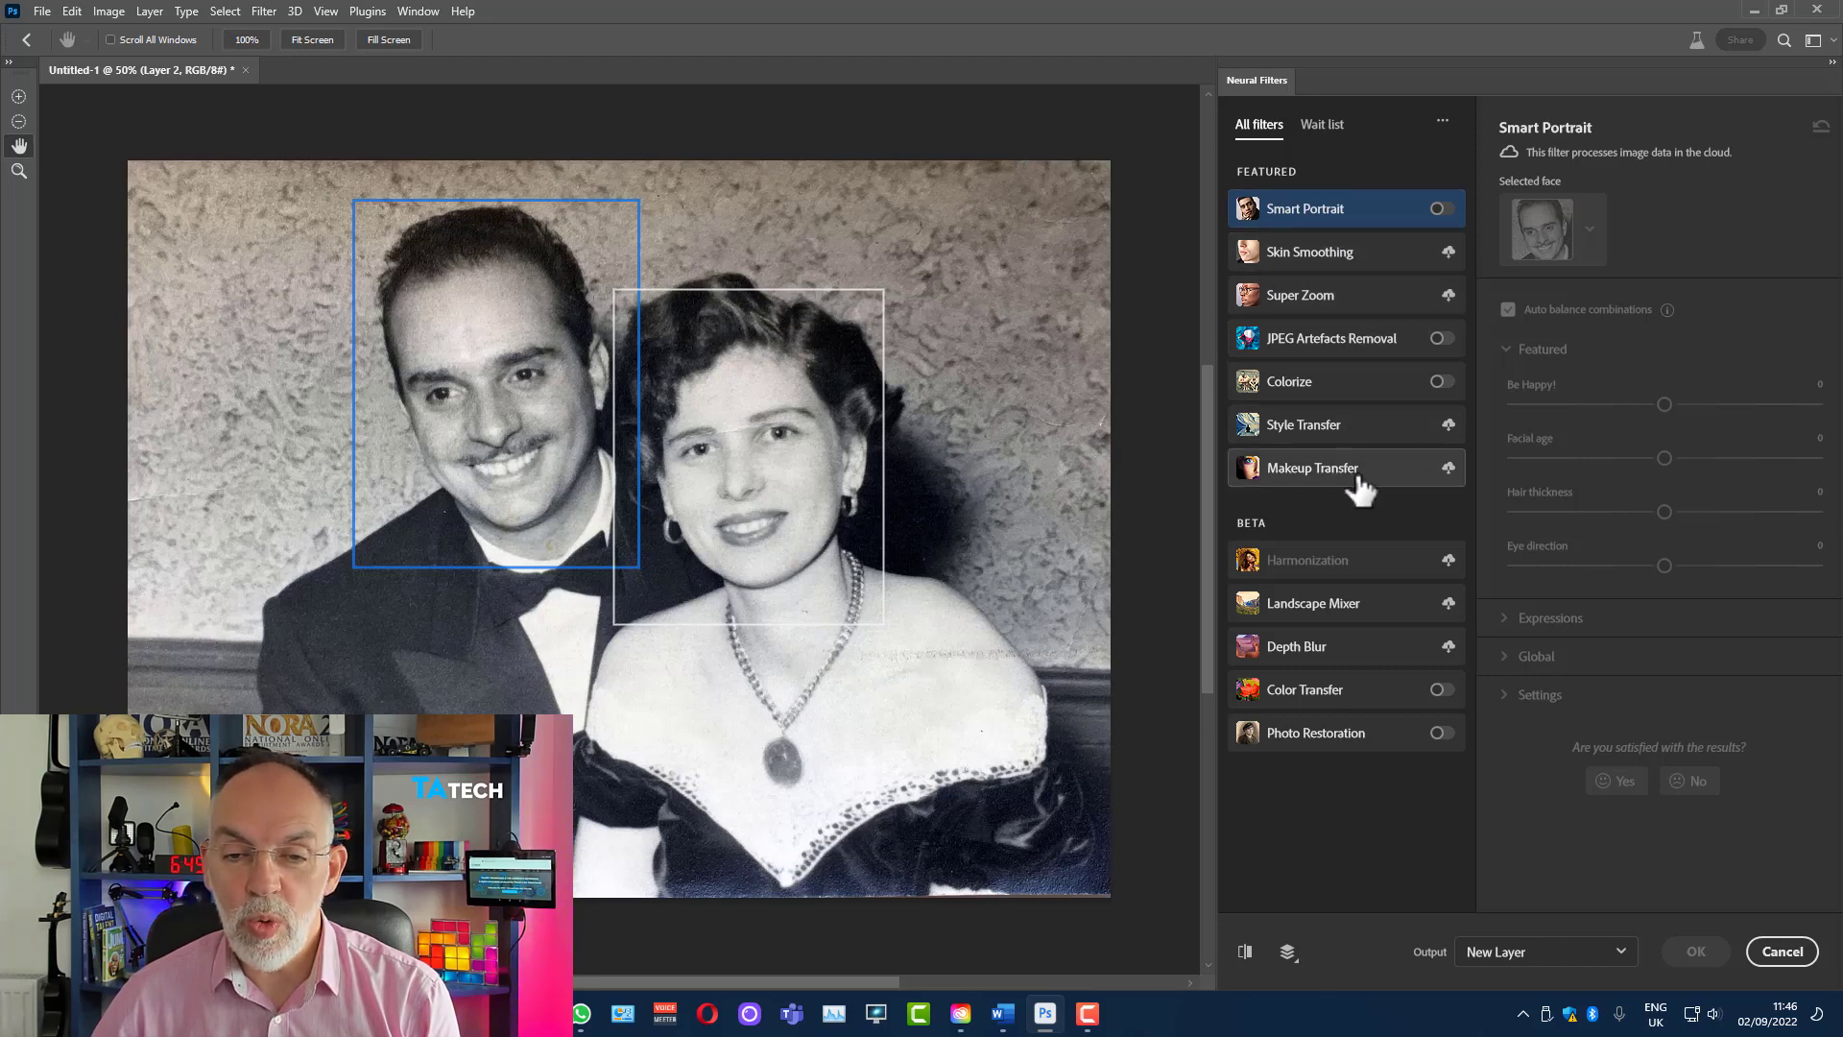
Turn on the Colorize neural filter for the photo
mouse_move(1346, 380)
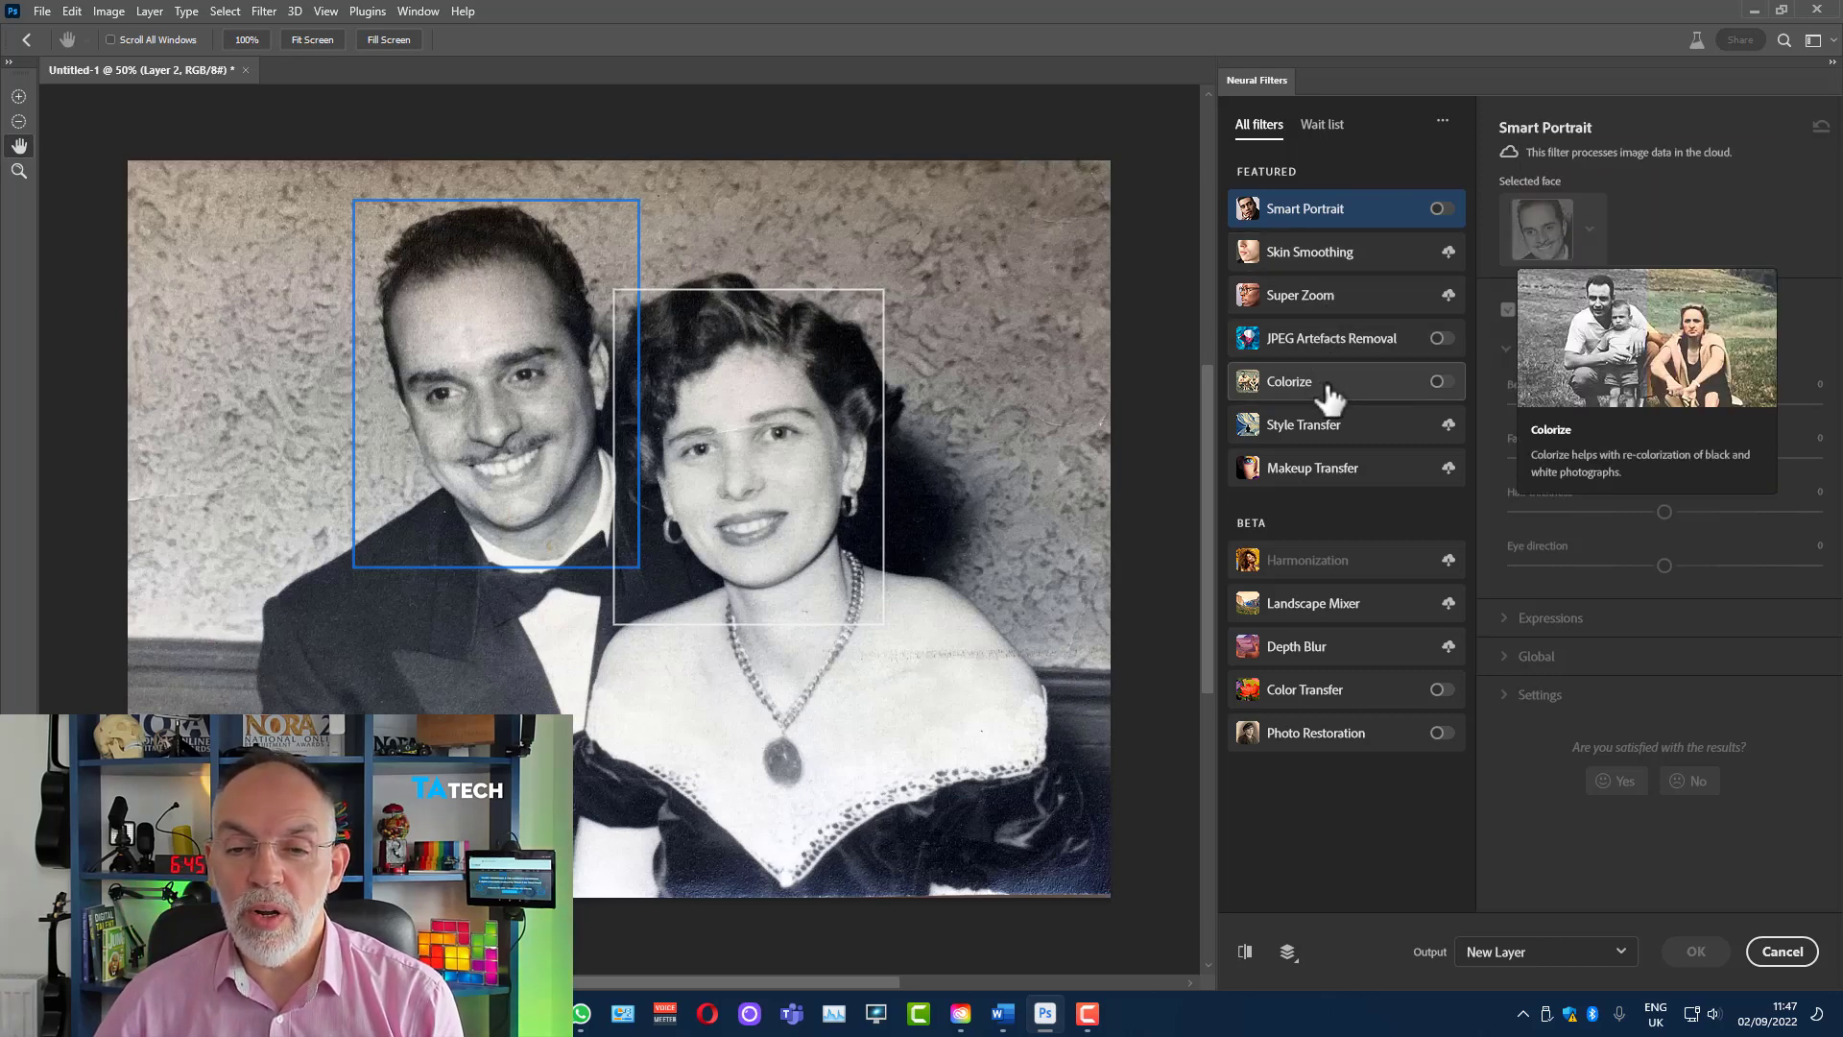
click(1401, 396)
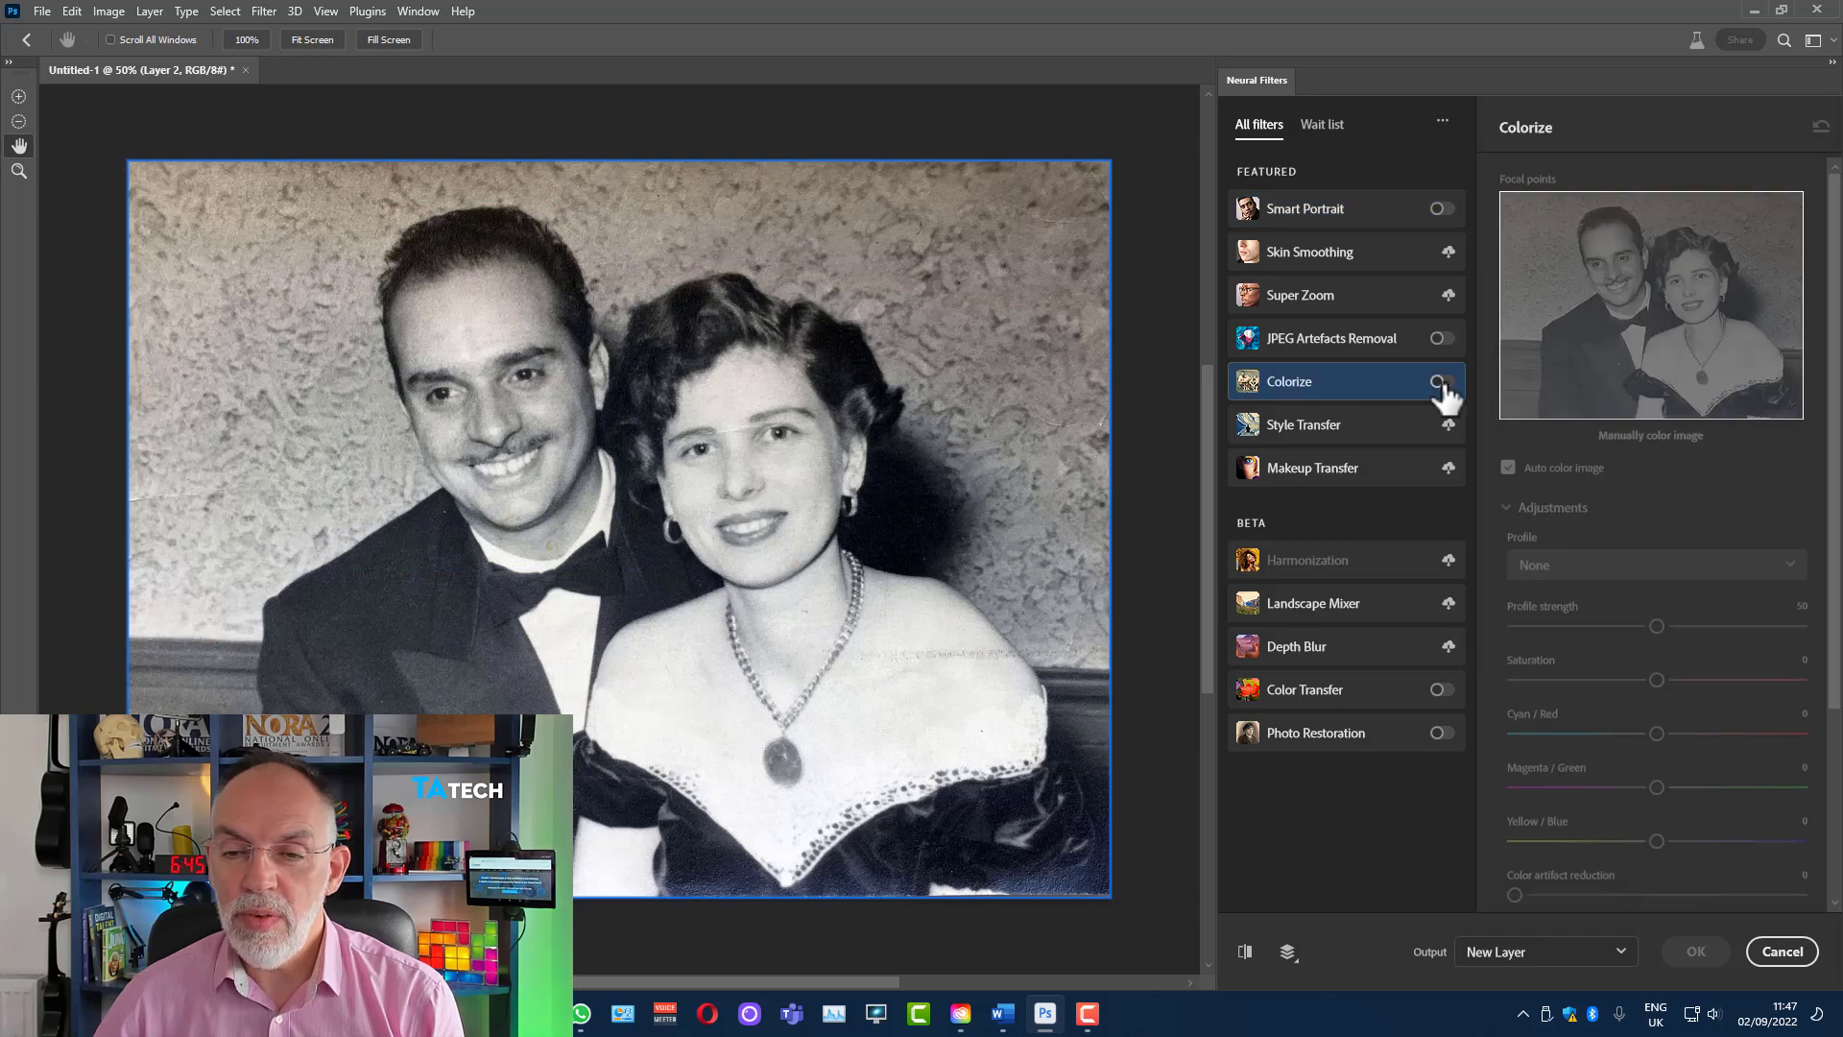
click(1445, 382)
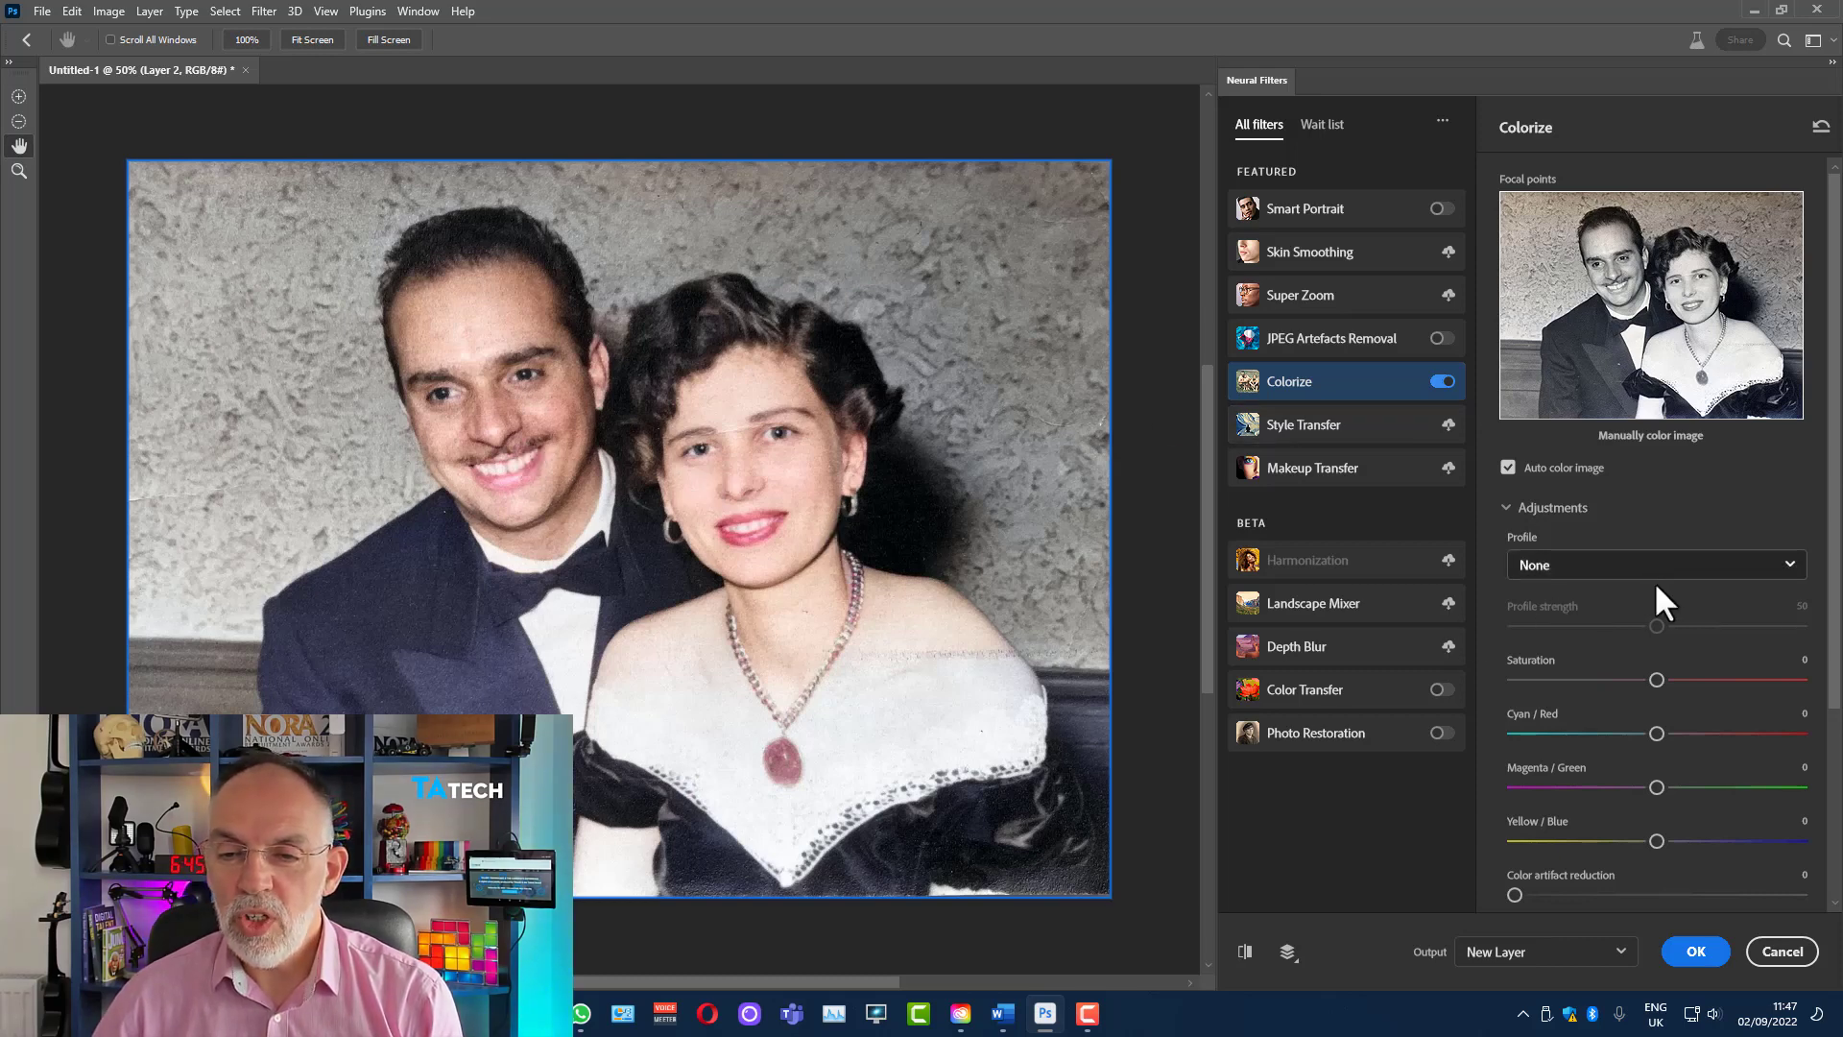
Set the Colorize filter's saturation to -7 after trying stronger and weaker amounts
scroll(1670, 608, down, 3)
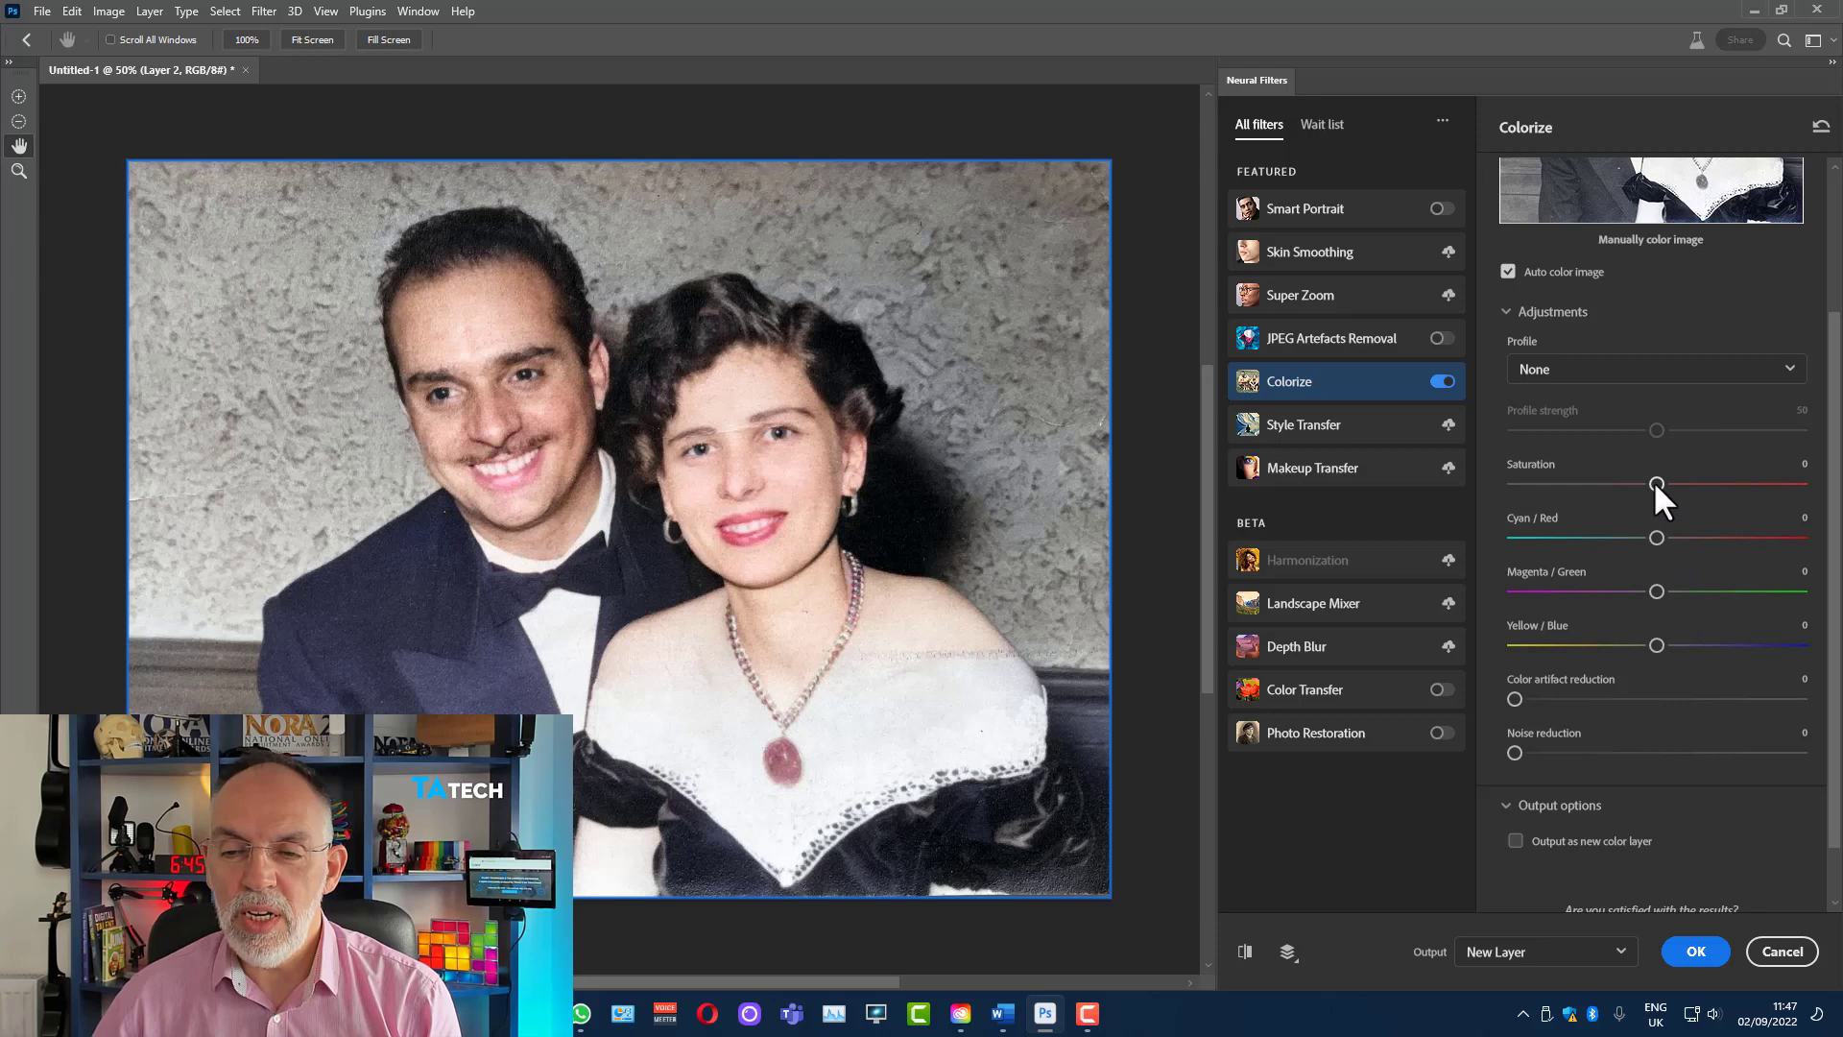
drag(1654, 482, 1727, 484)
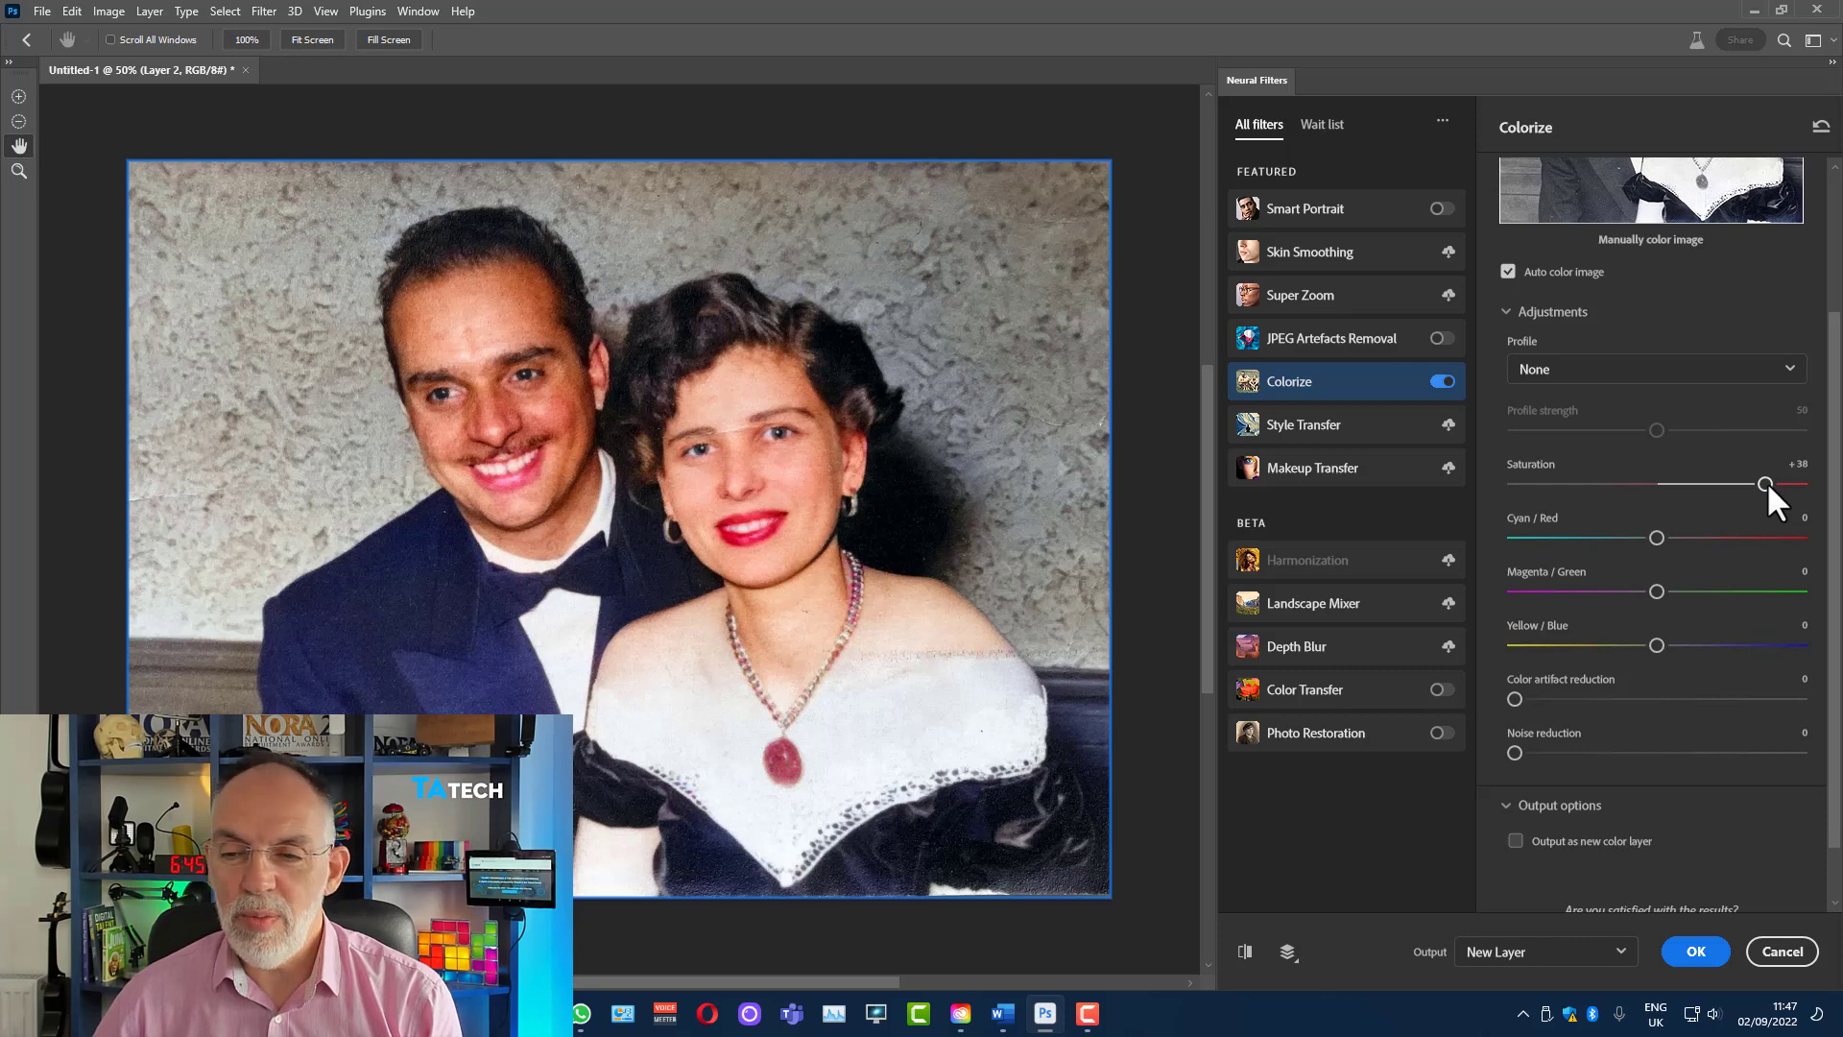
drag(1765, 483, 1589, 486)
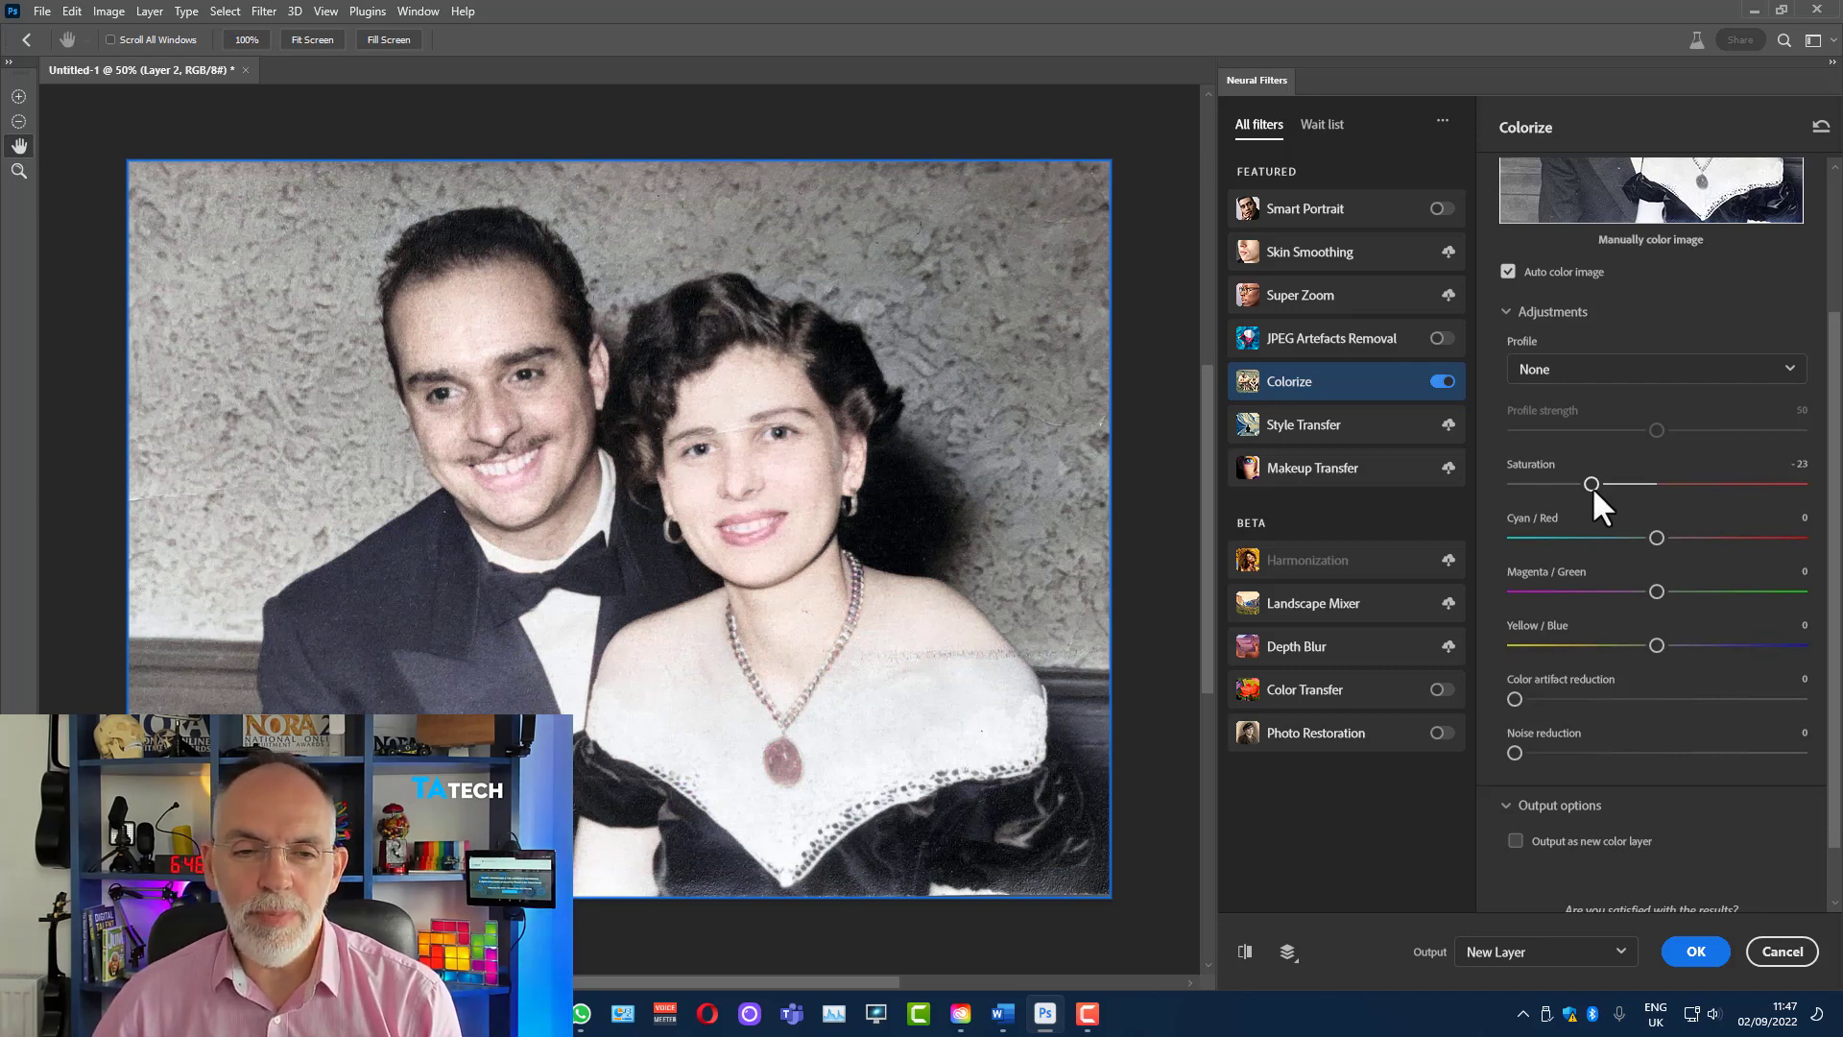
drag(1592, 484, 1638, 481)
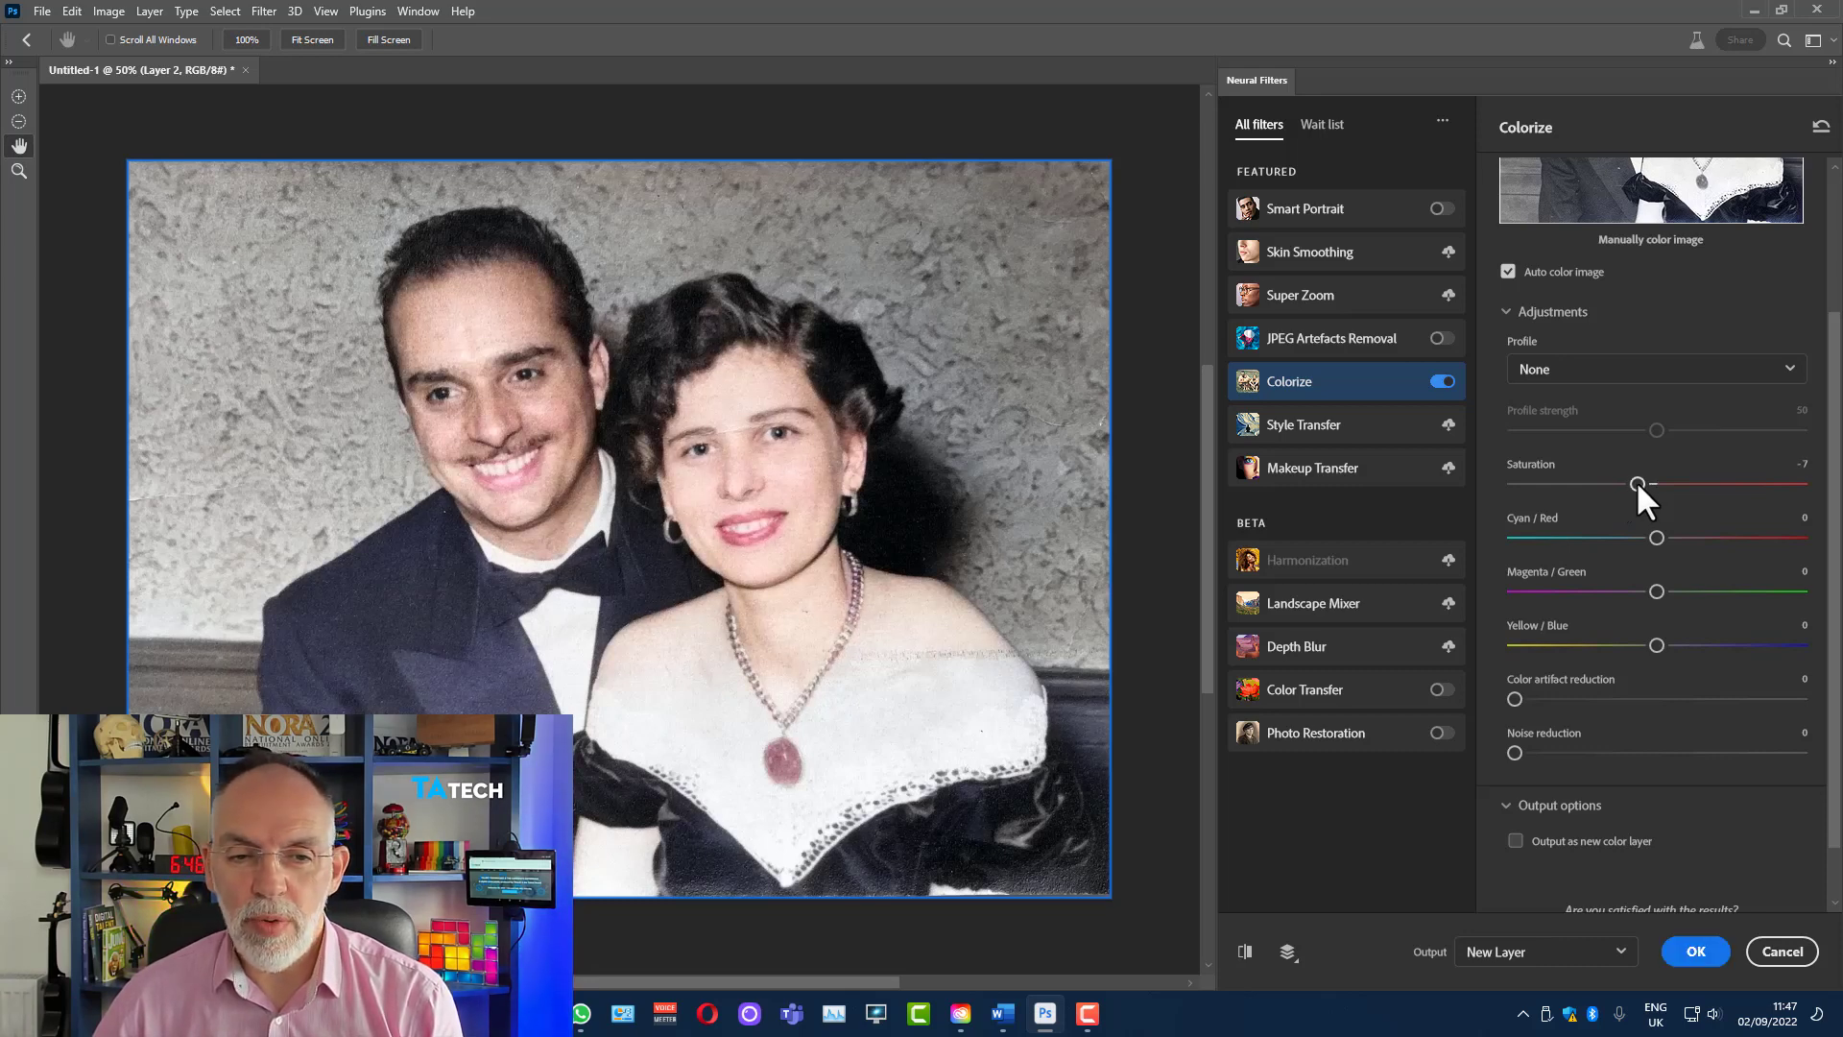
Inspect the Colorize profile choices and try outputting the colorization as a new color layer
click(1603, 376)
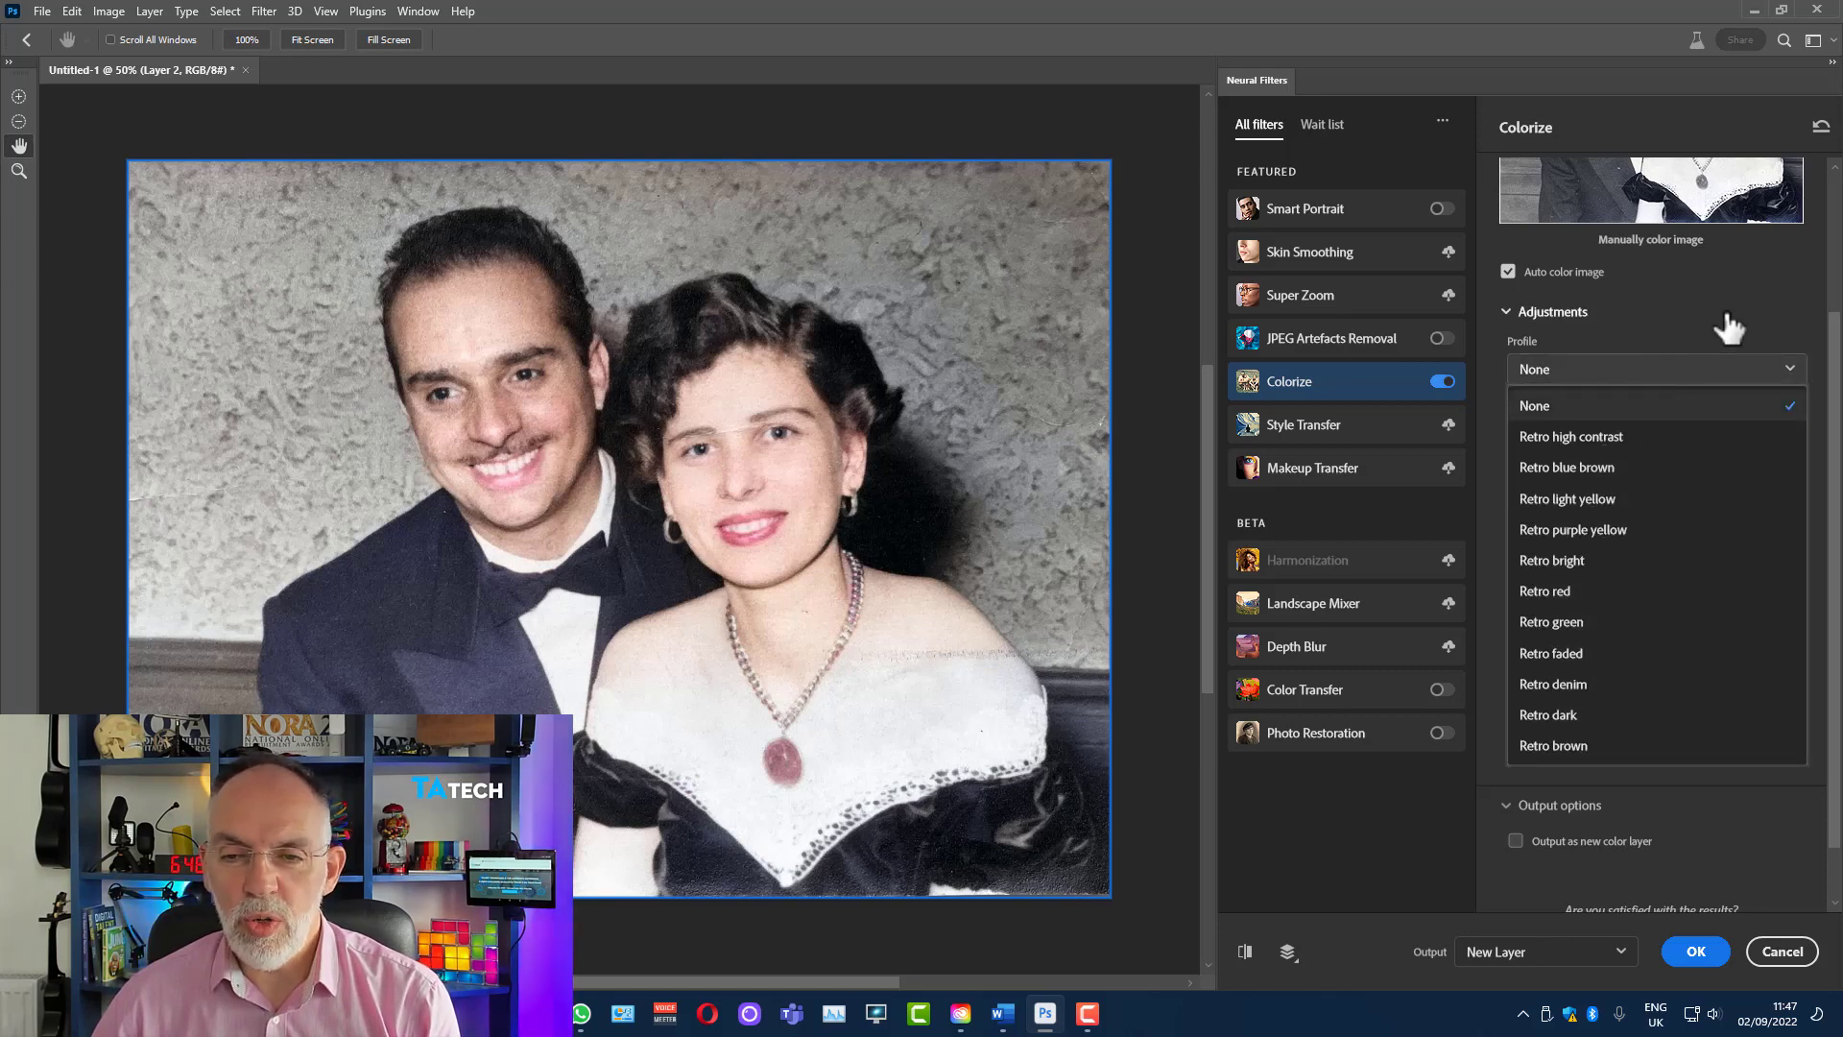
click(1747, 321)
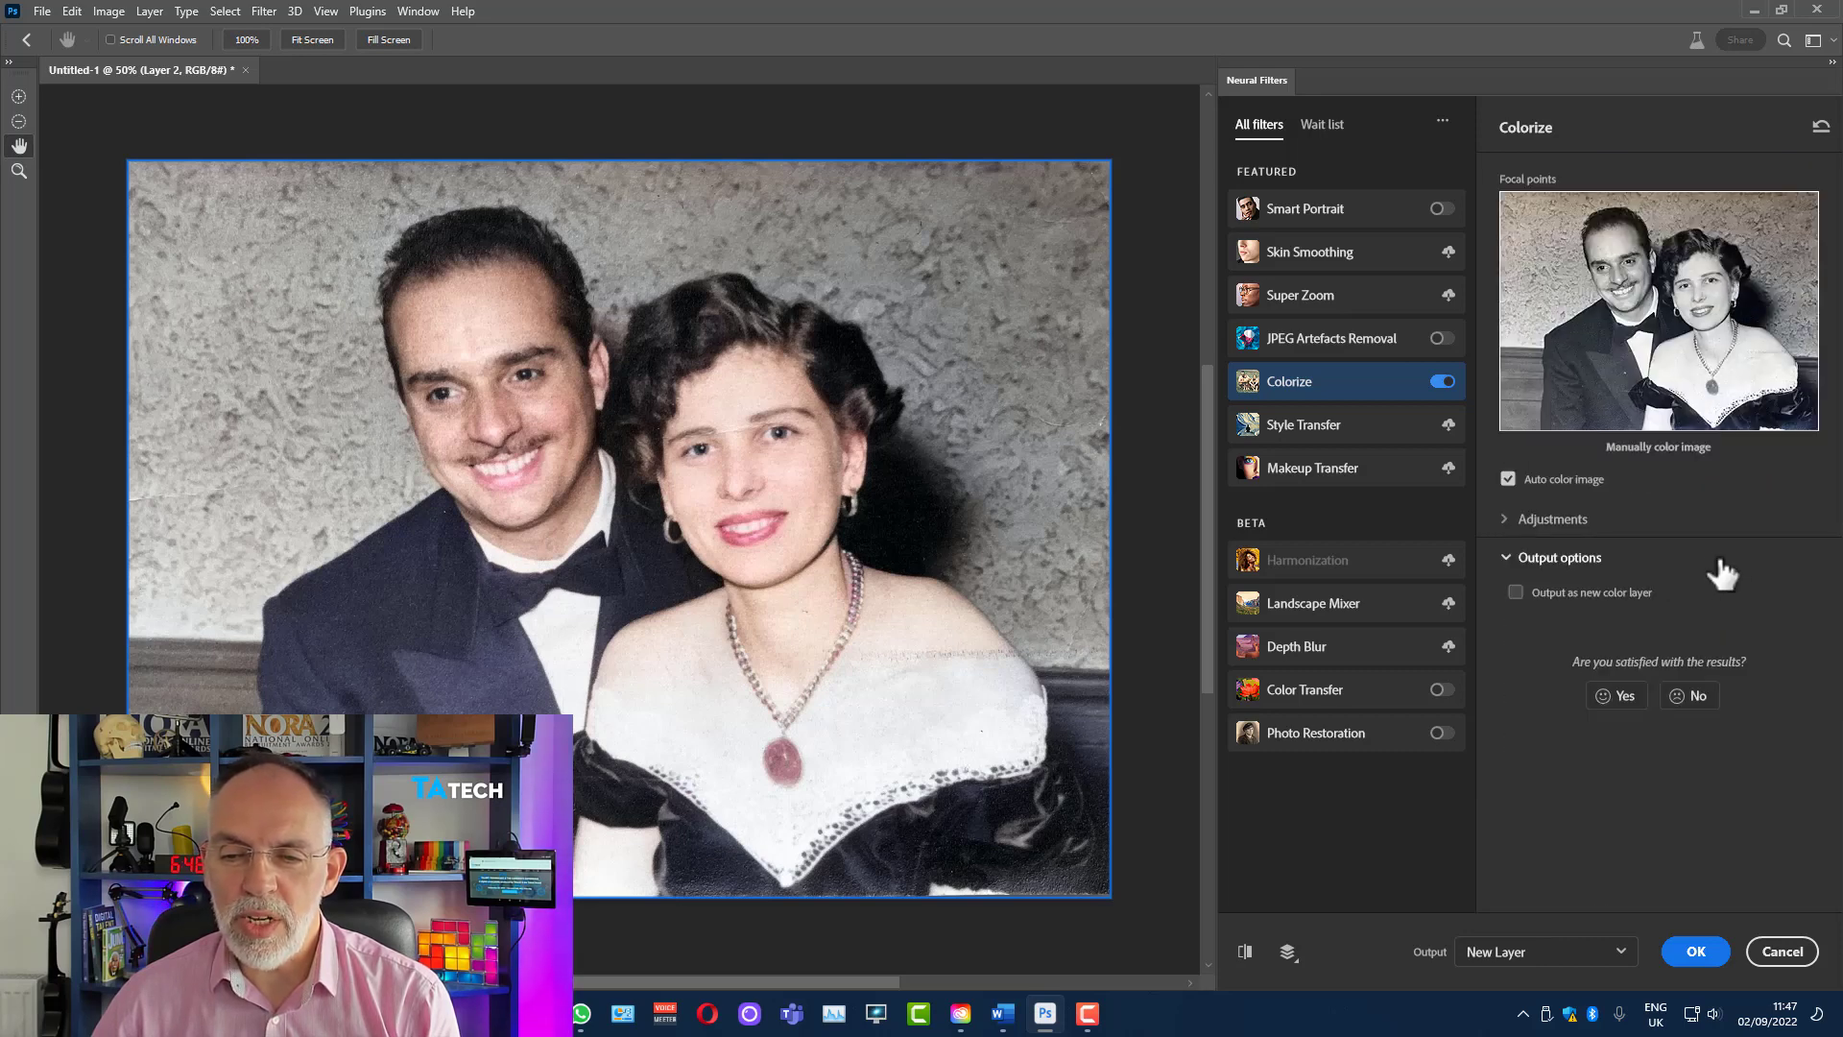
click(1516, 593)
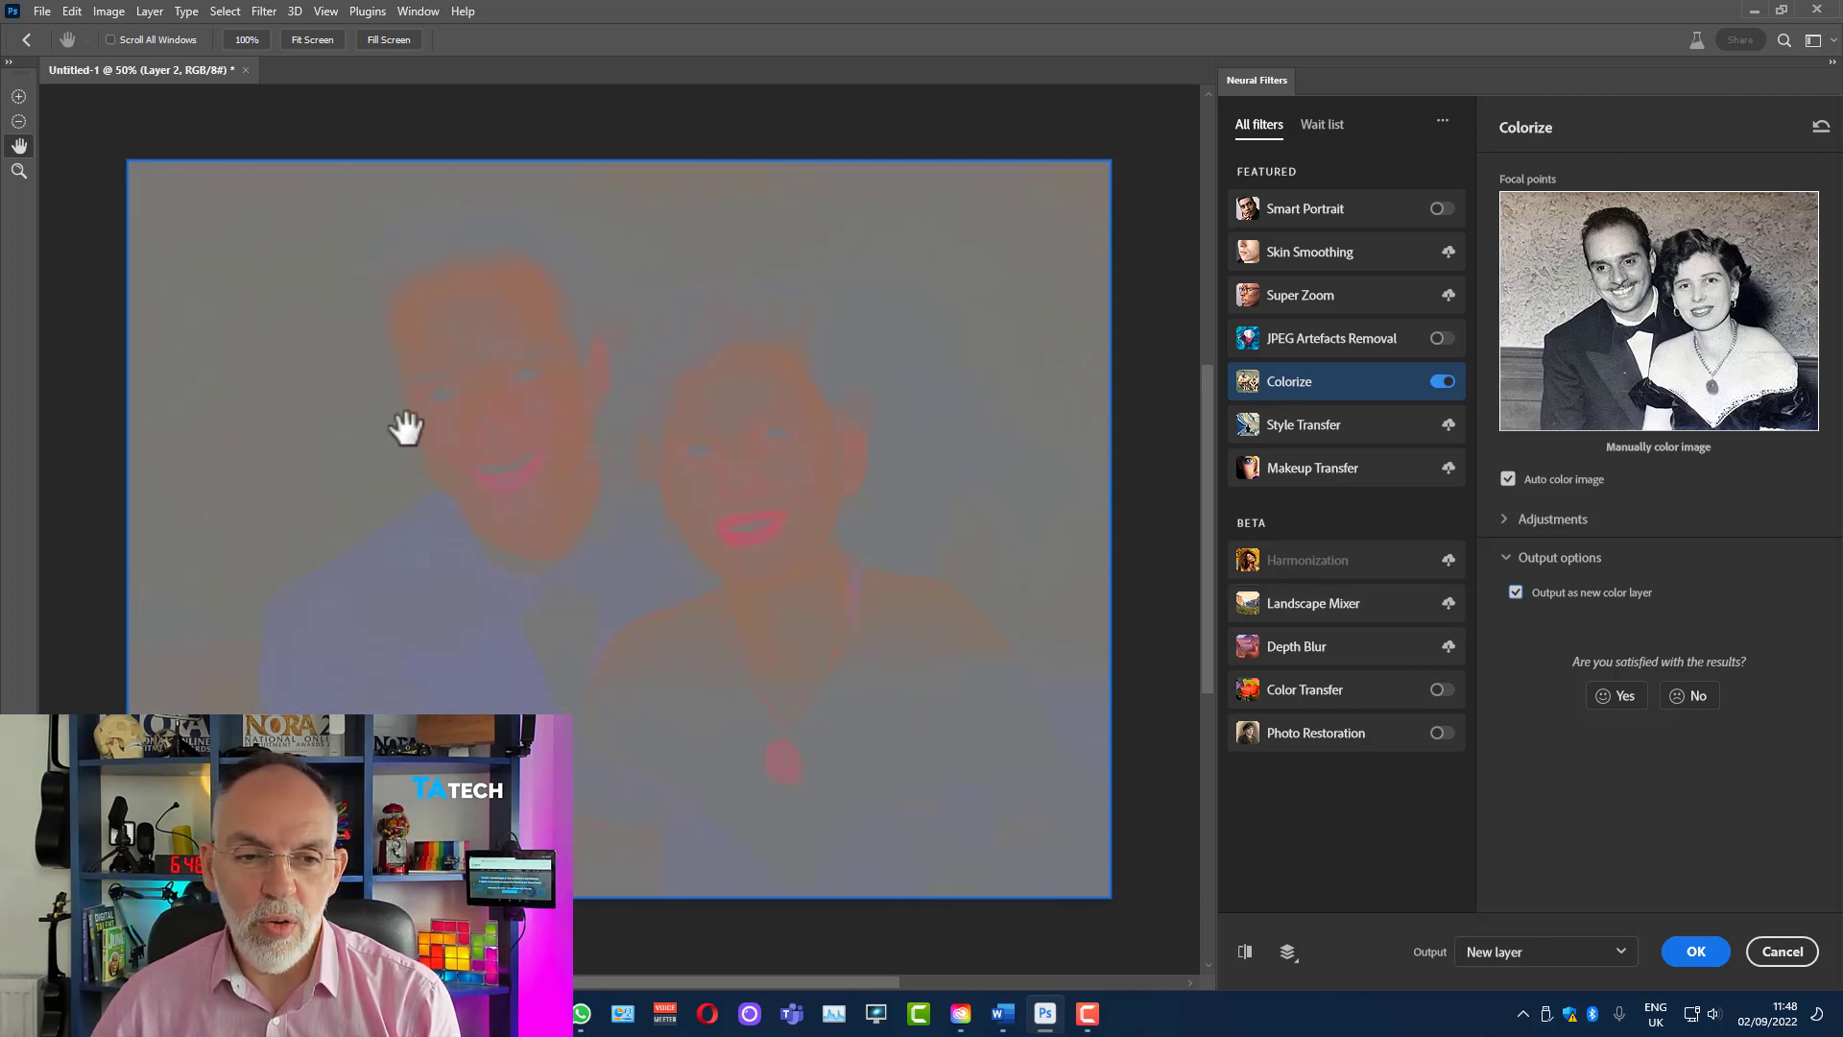
click(1516, 593)
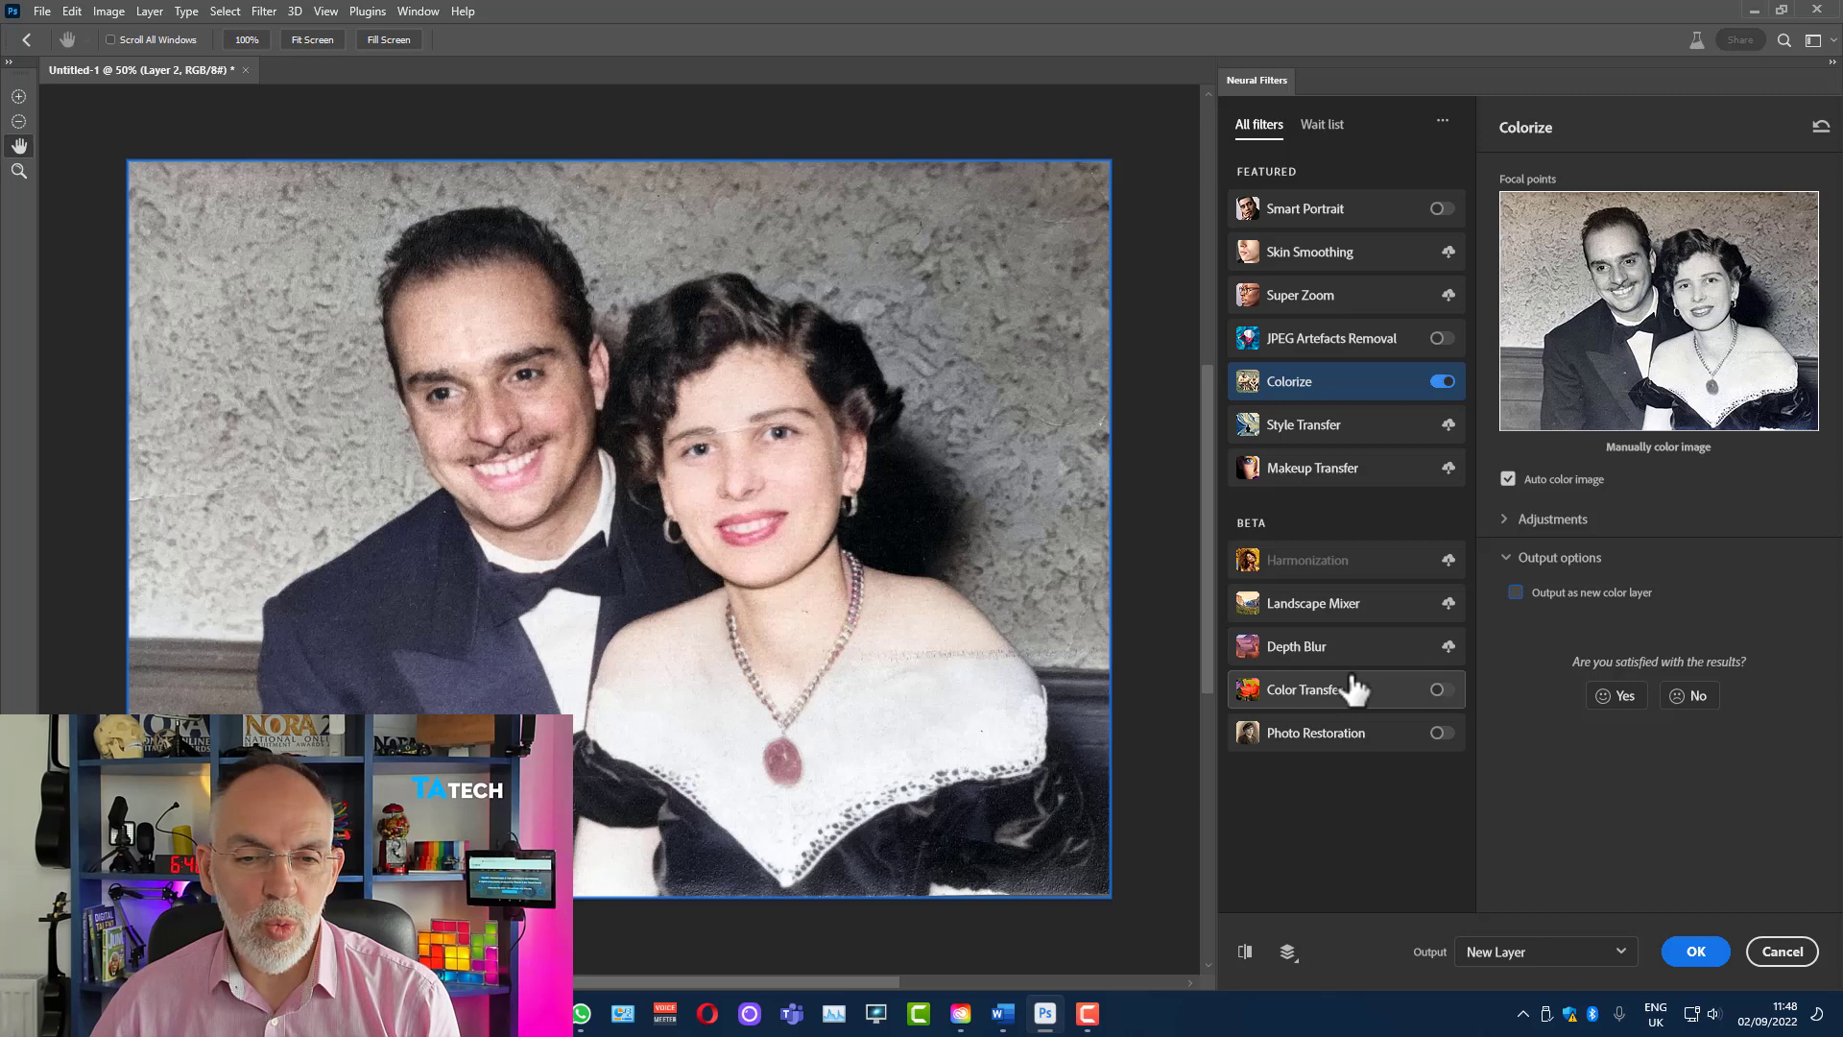
Enable the Photo Restoration filter, apply the neural filters with output to a new layer, and clear the selection
mouse_move(1340, 744)
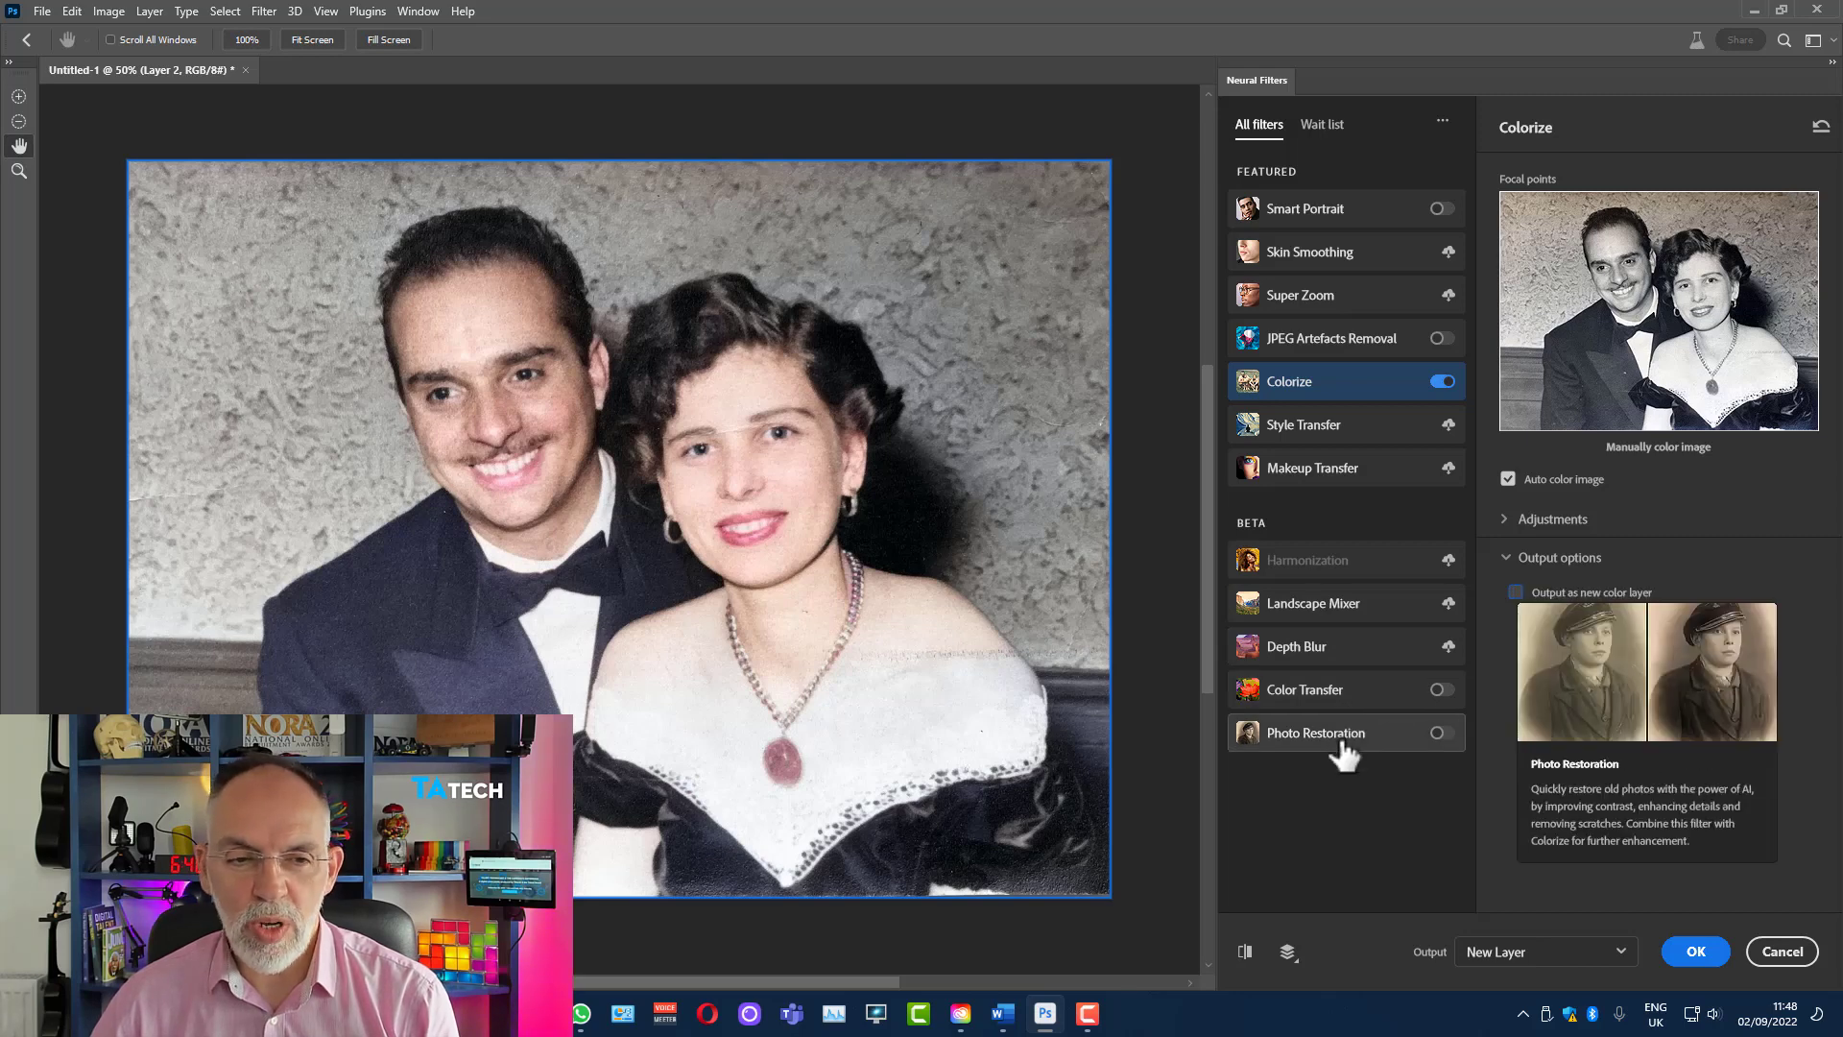
click(1339, 744)
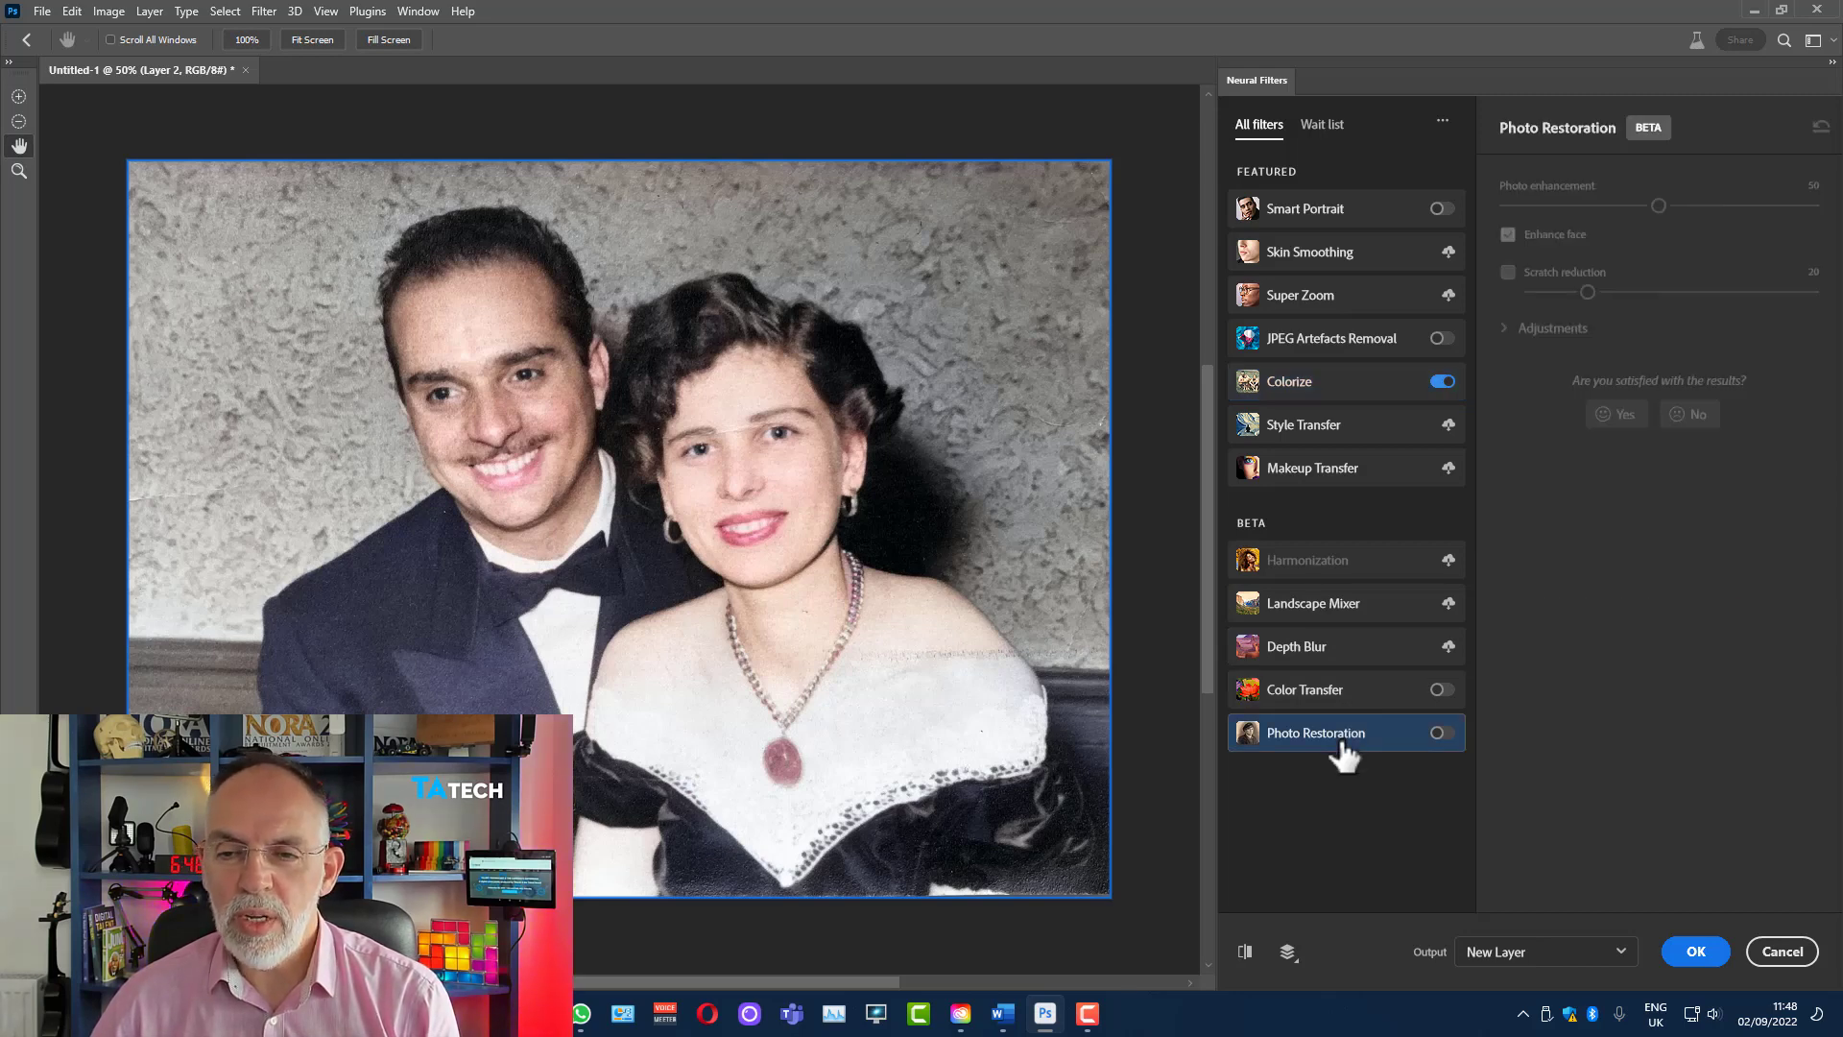
click(1442, 733)
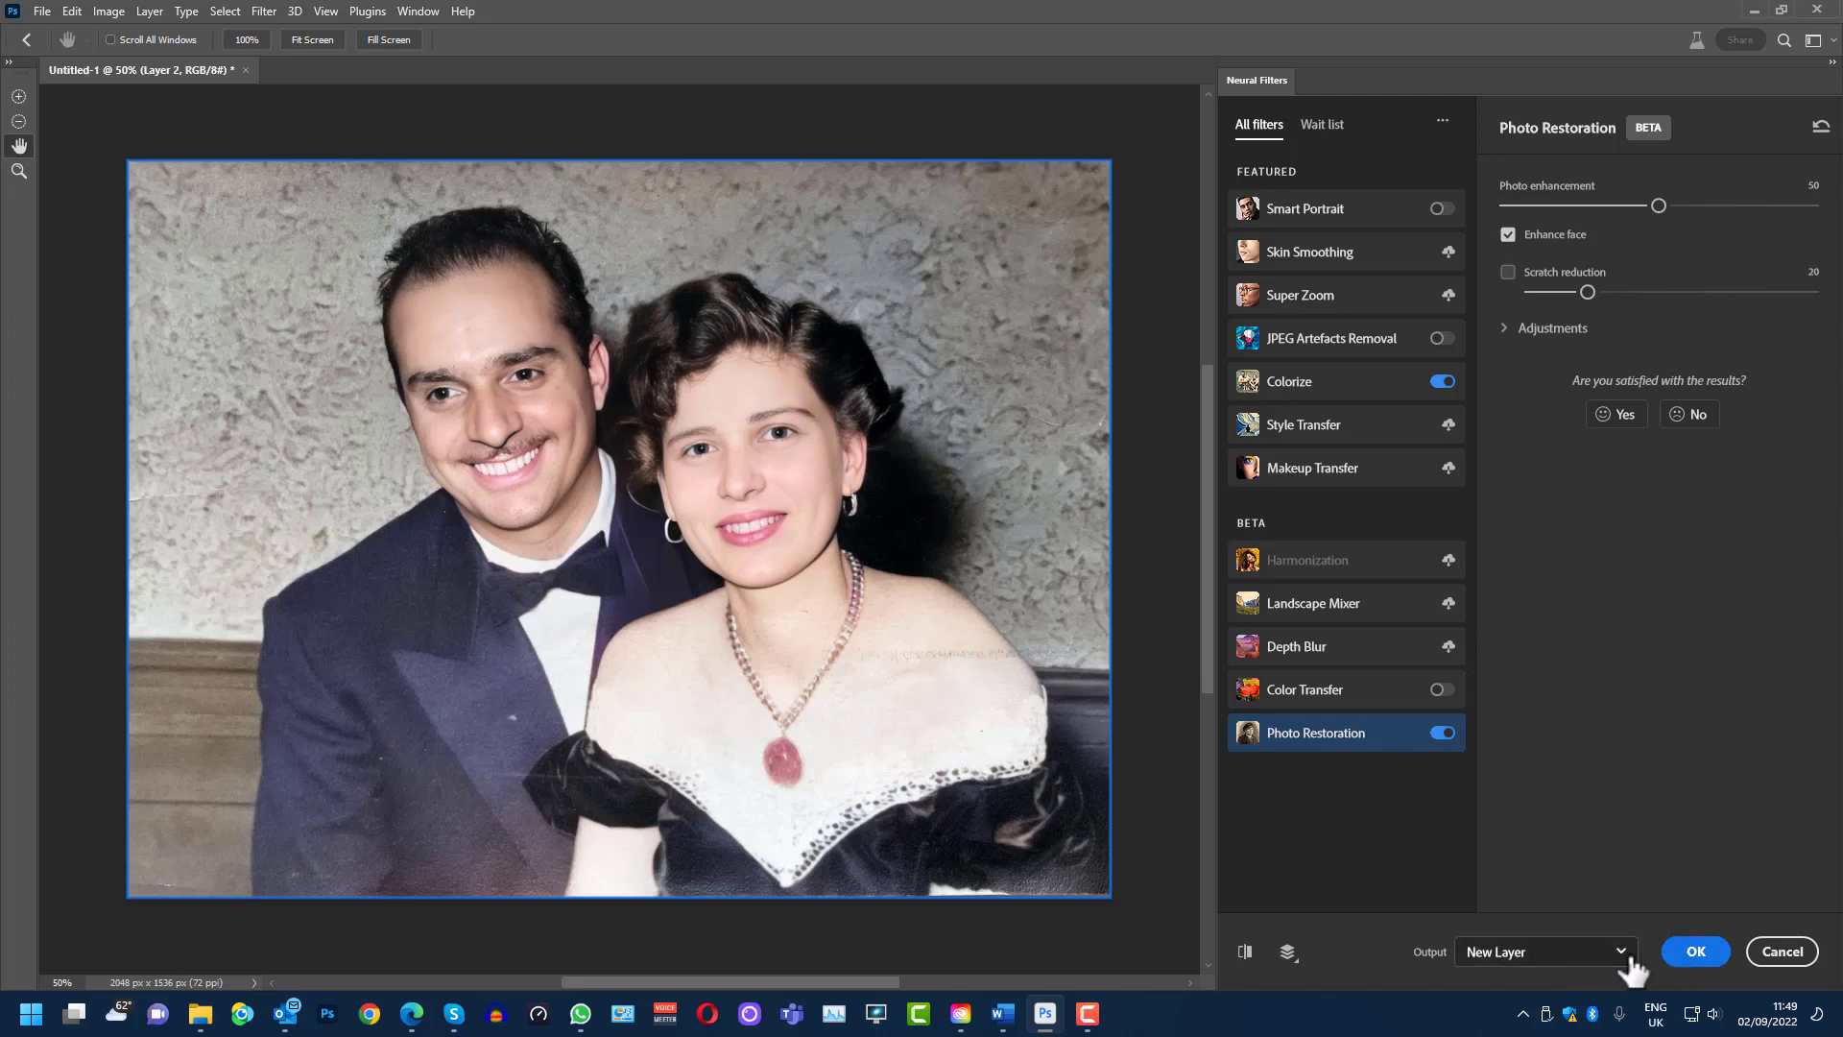
click(1693, 952)
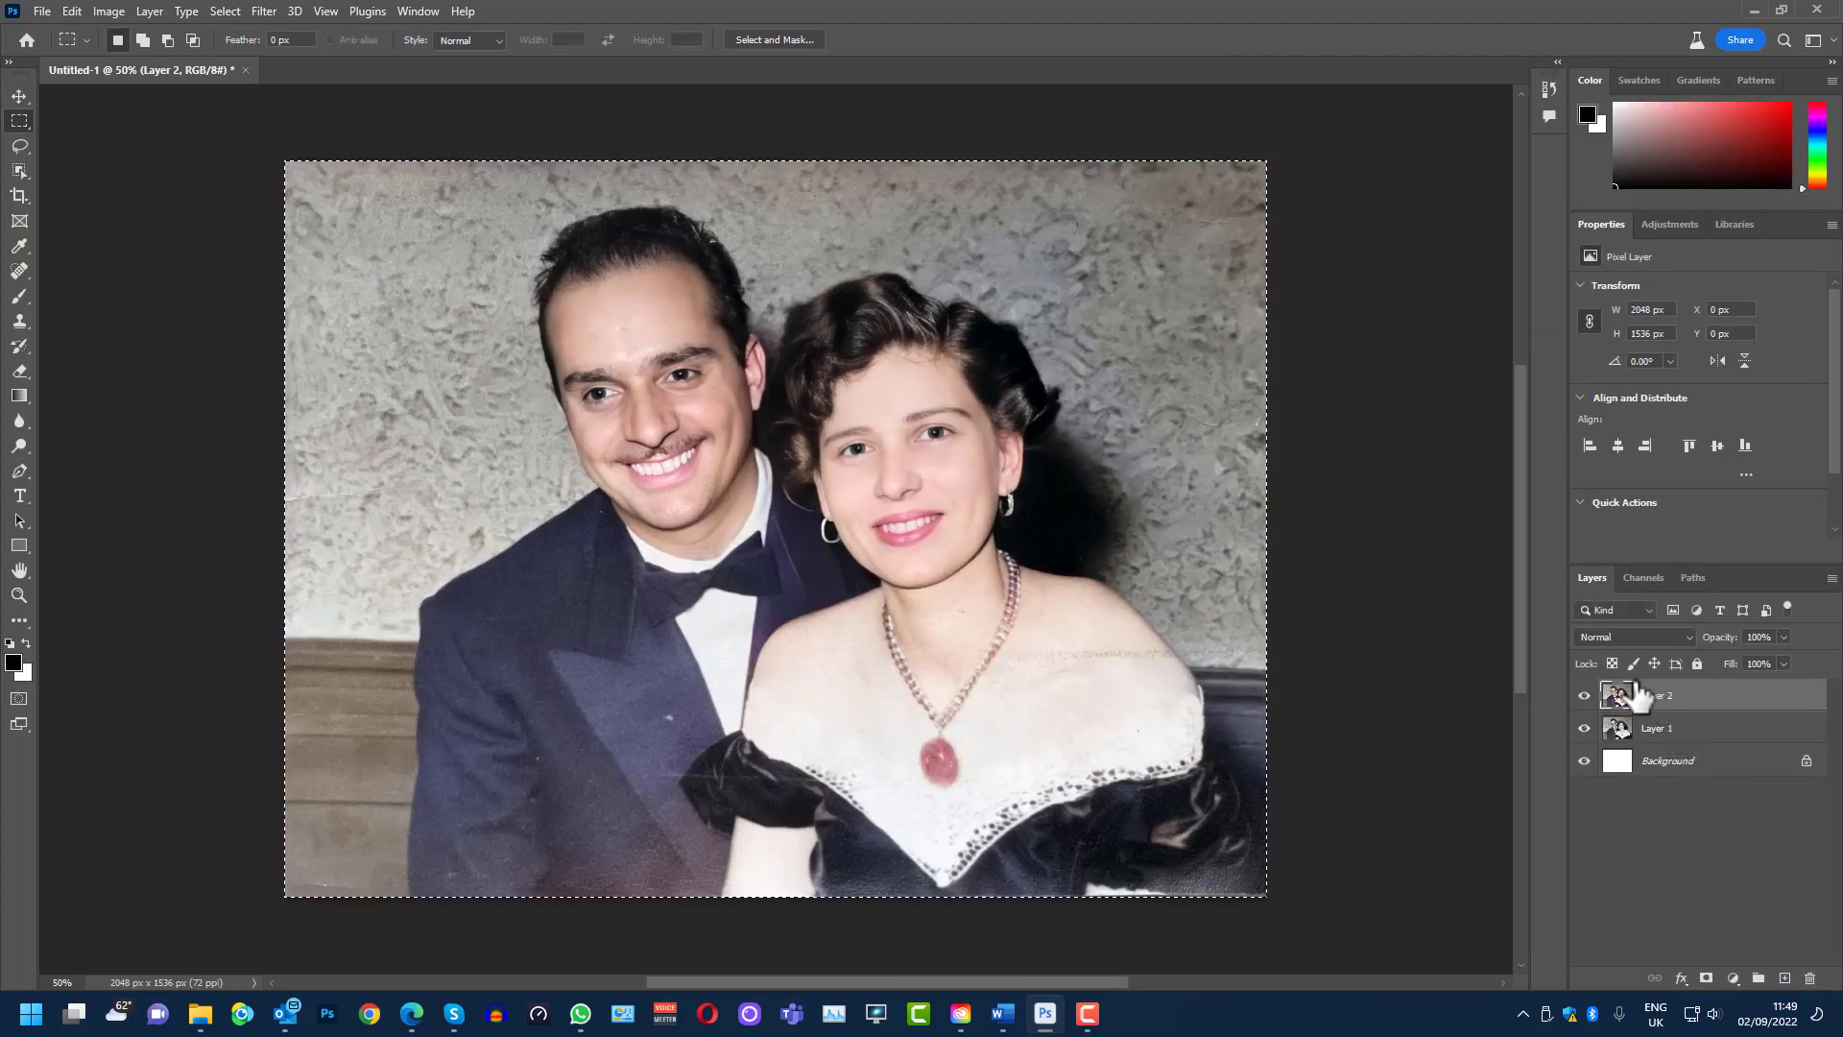
key(ctrl+d)
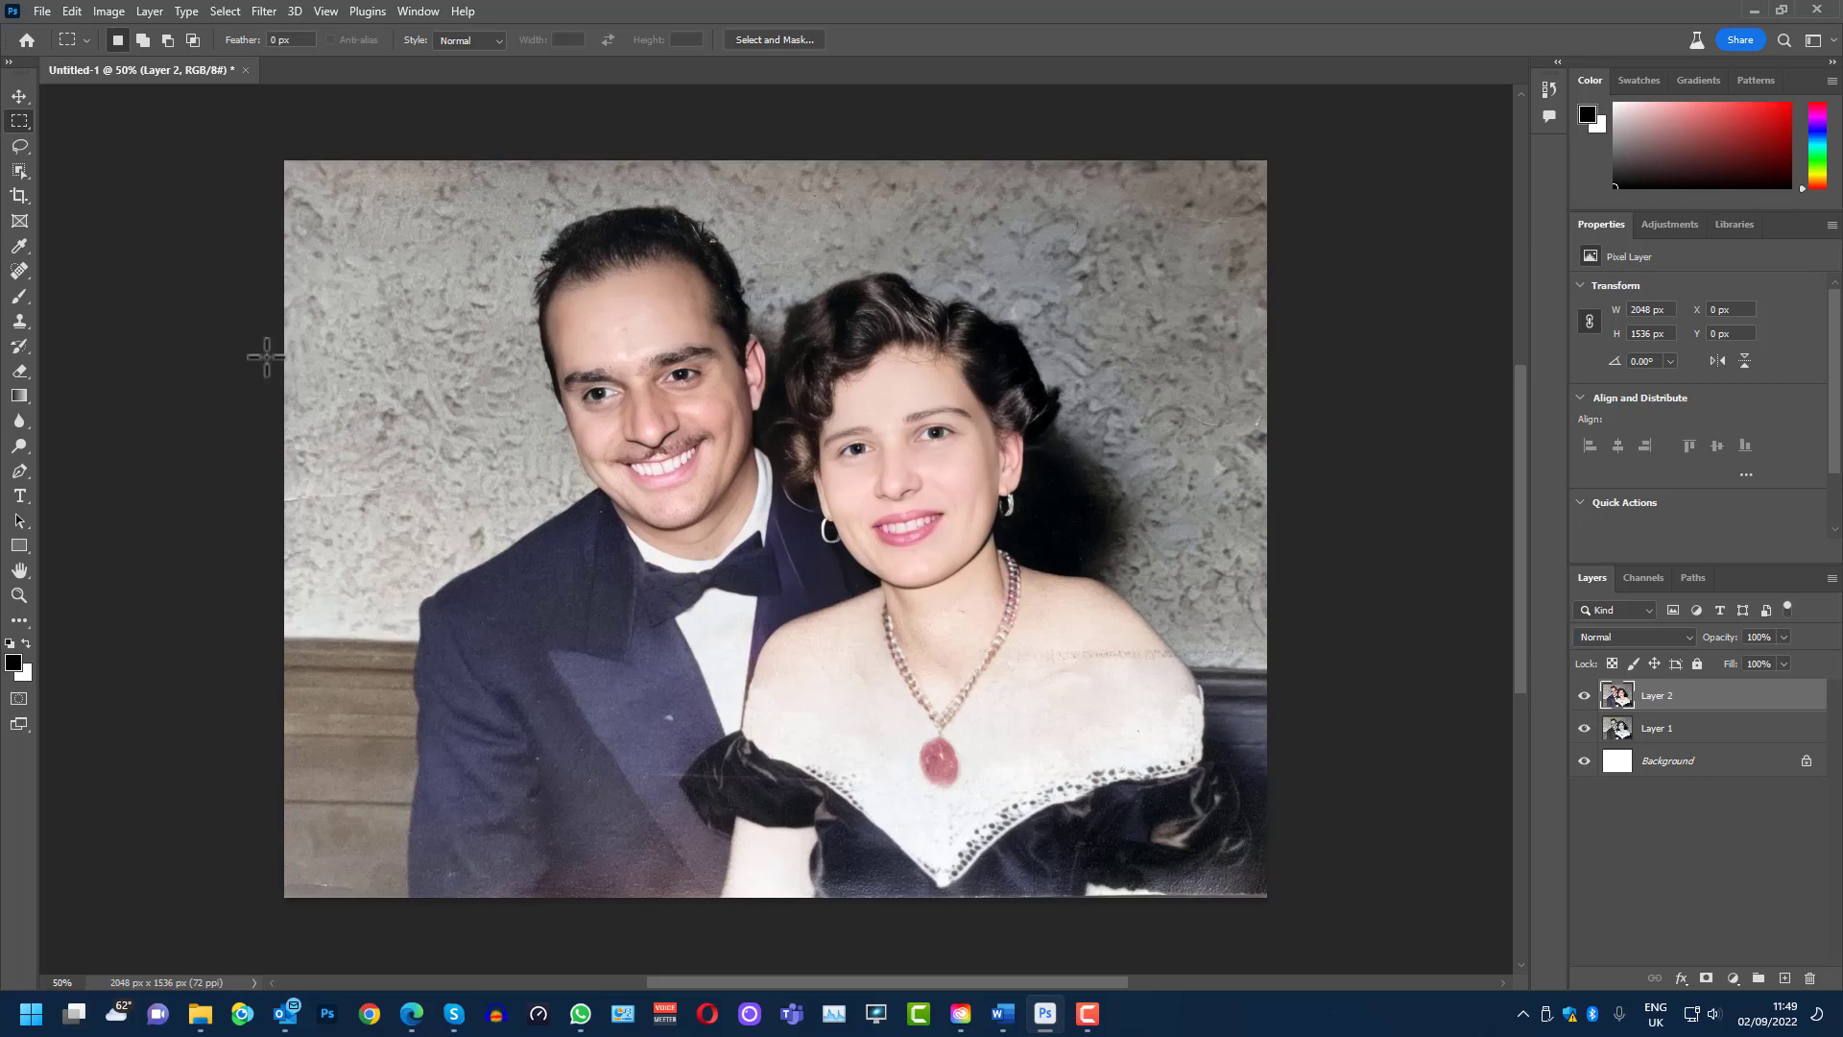
Examine the man's and woman's restored faces at 200% magnification and return to the whole photo at 50%
click(19, 595)
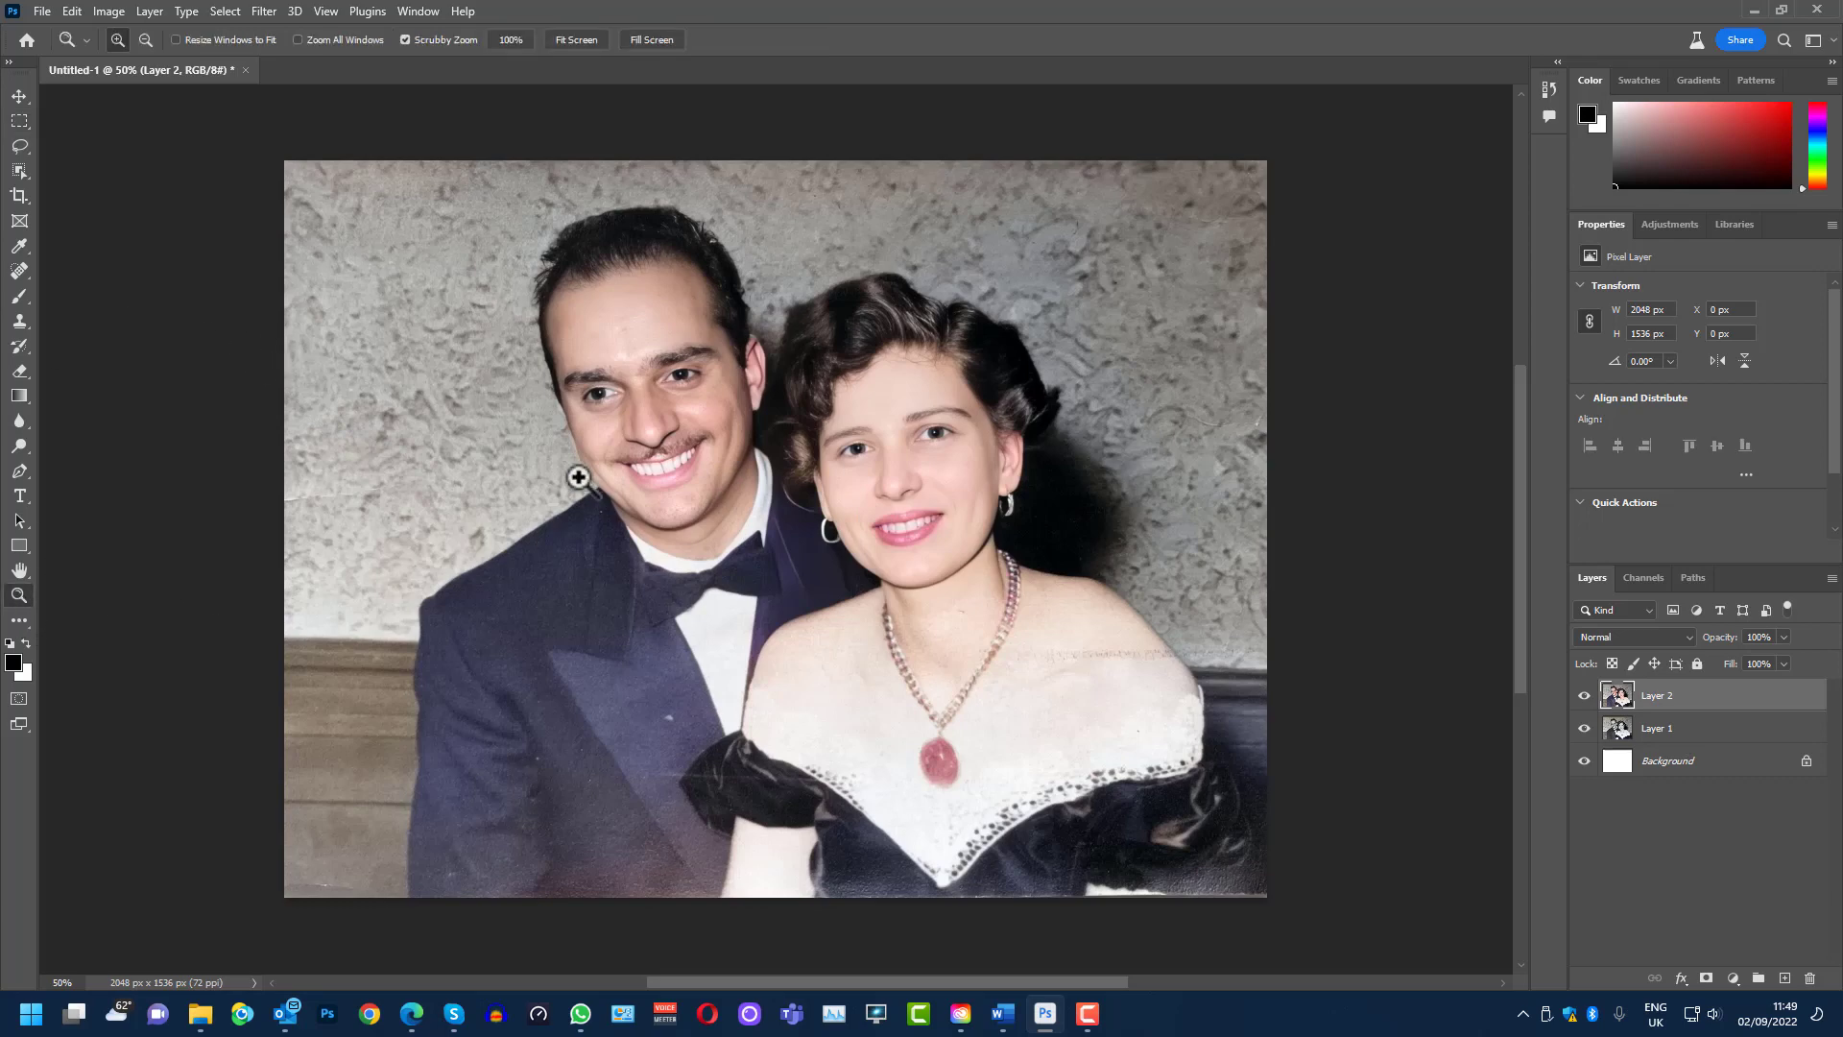
drag(605, 399, 669, 391)
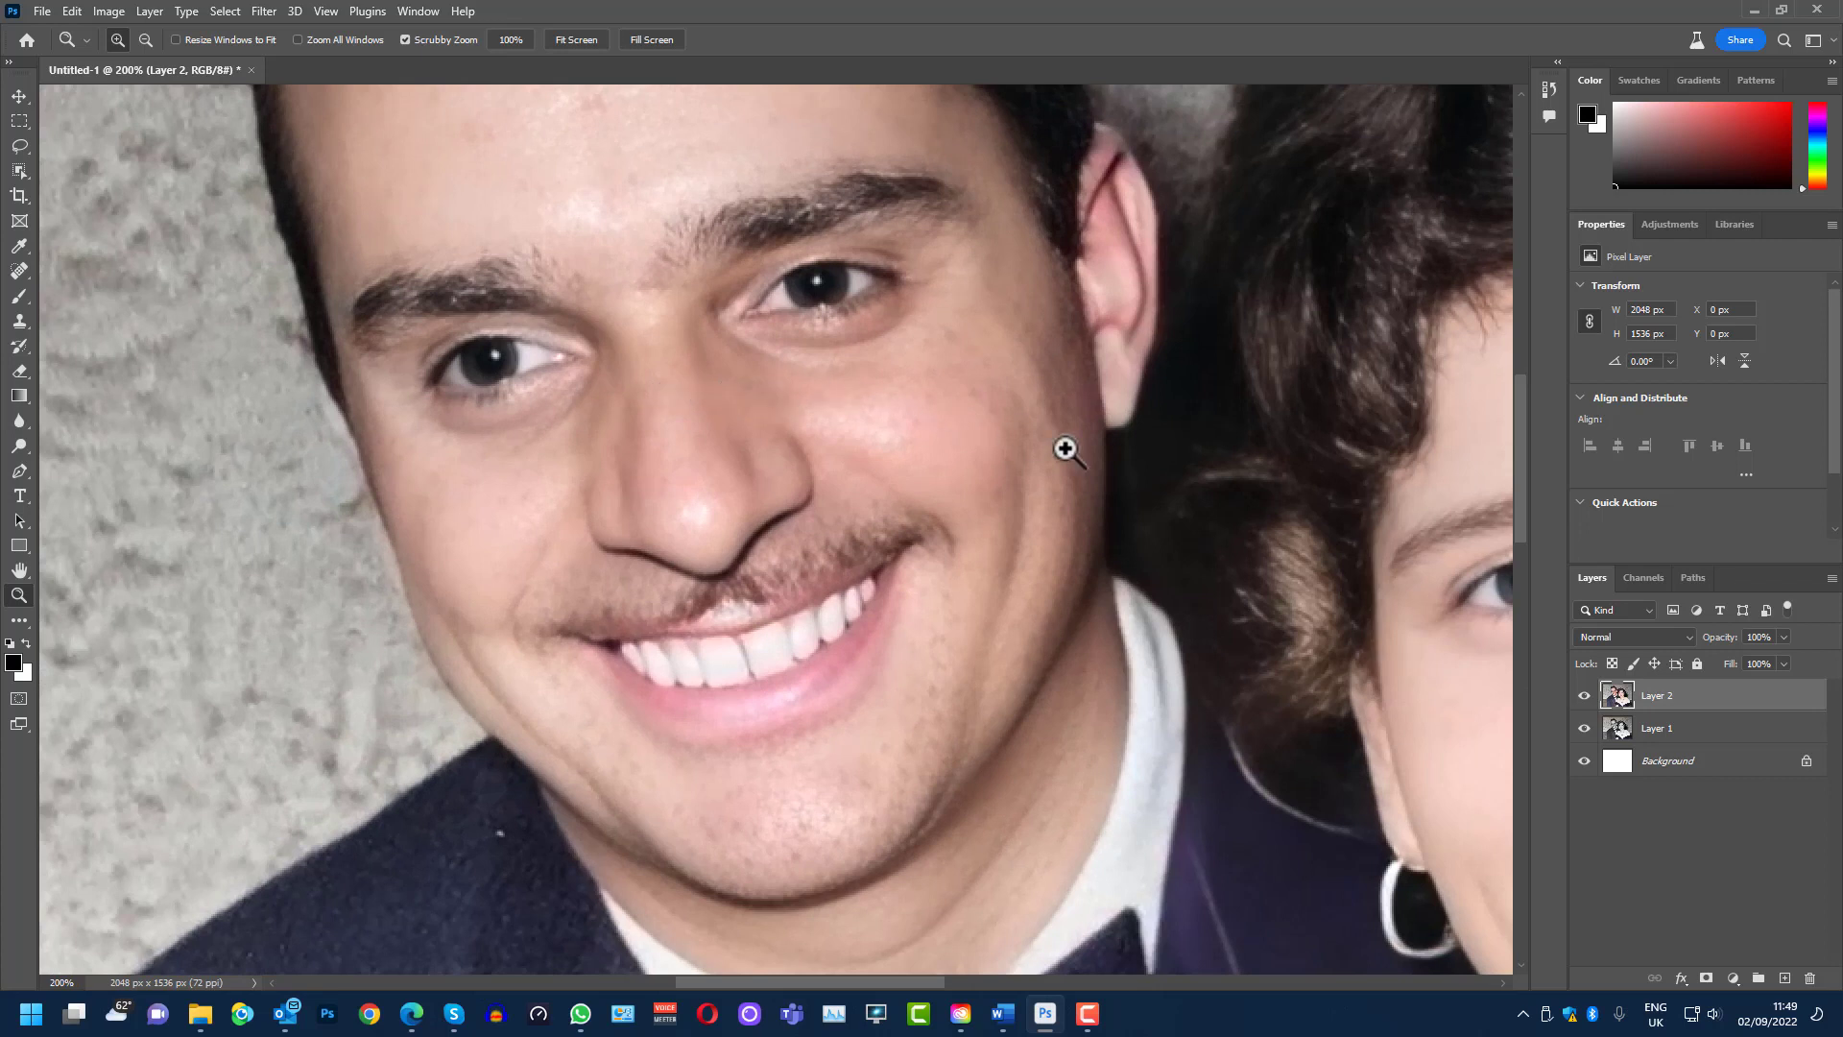
mouse_move(1518, 482)
mouse_down()
mouse_move(1518, 443)
mouse_move(1517, 475)
mouse_up()
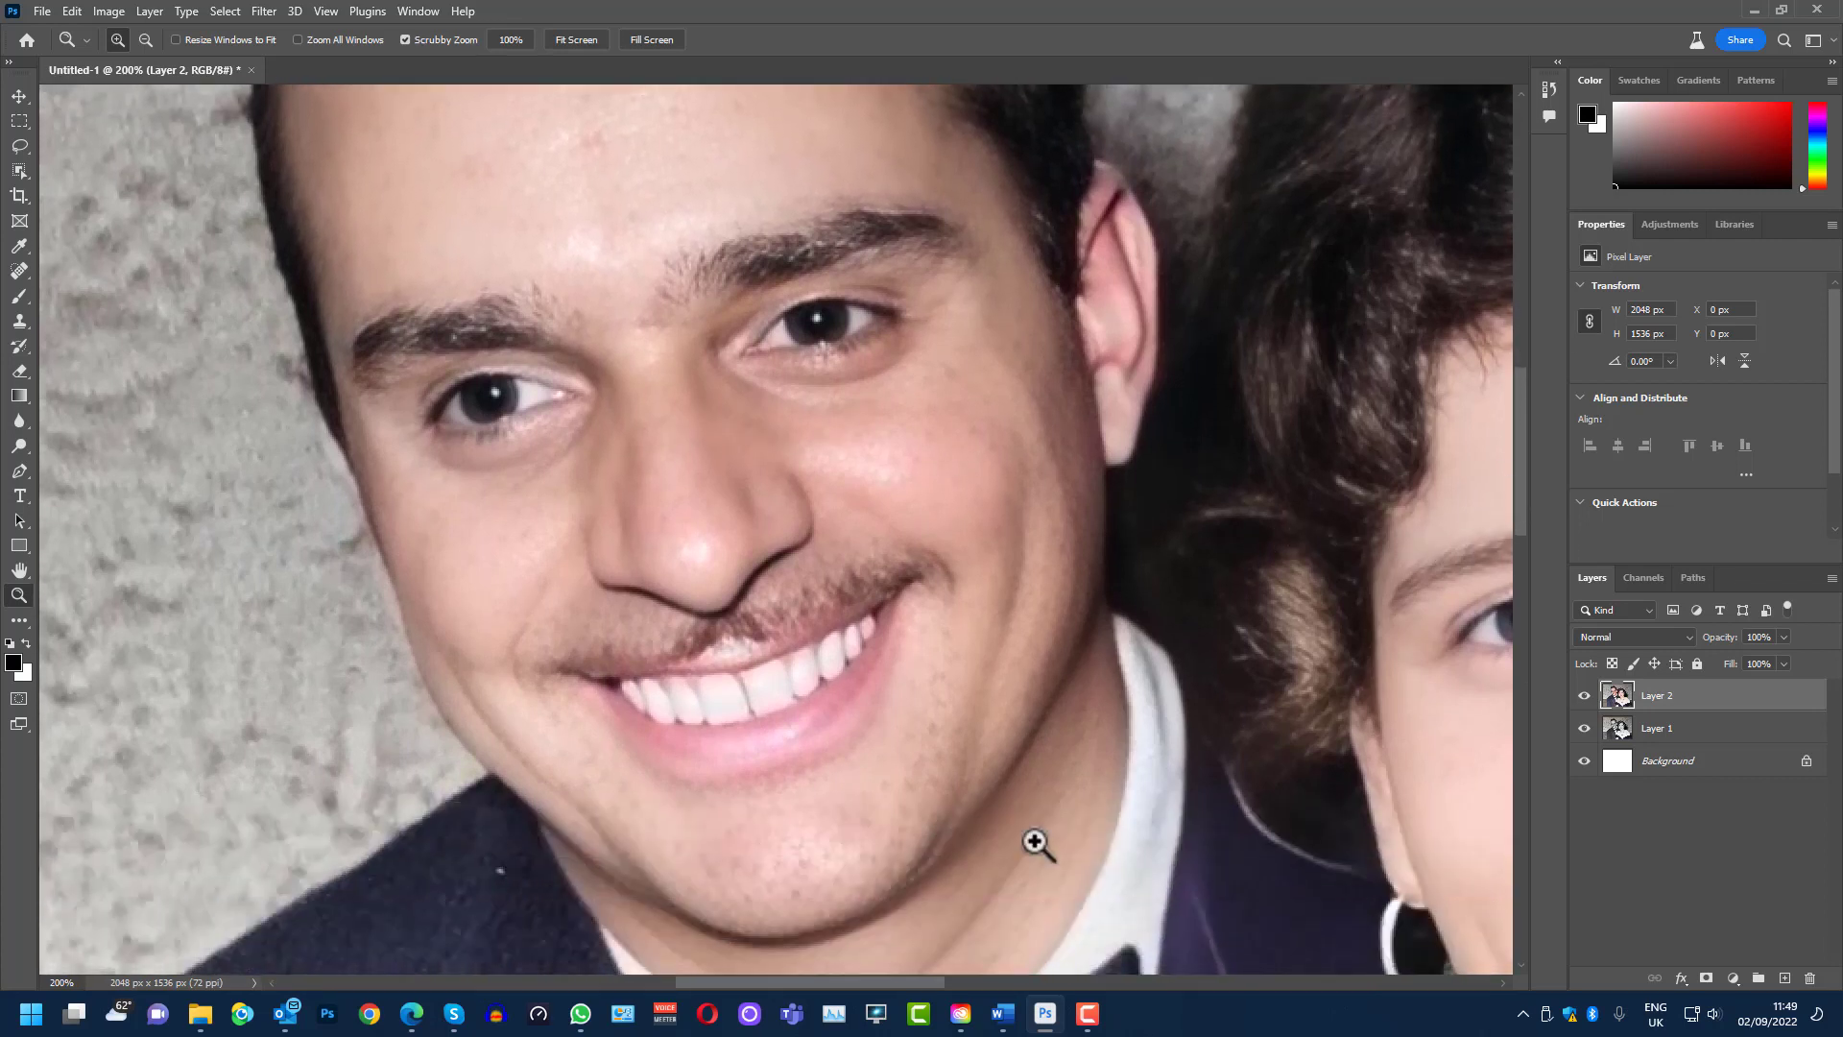
drag(779, 981, 946, 980)
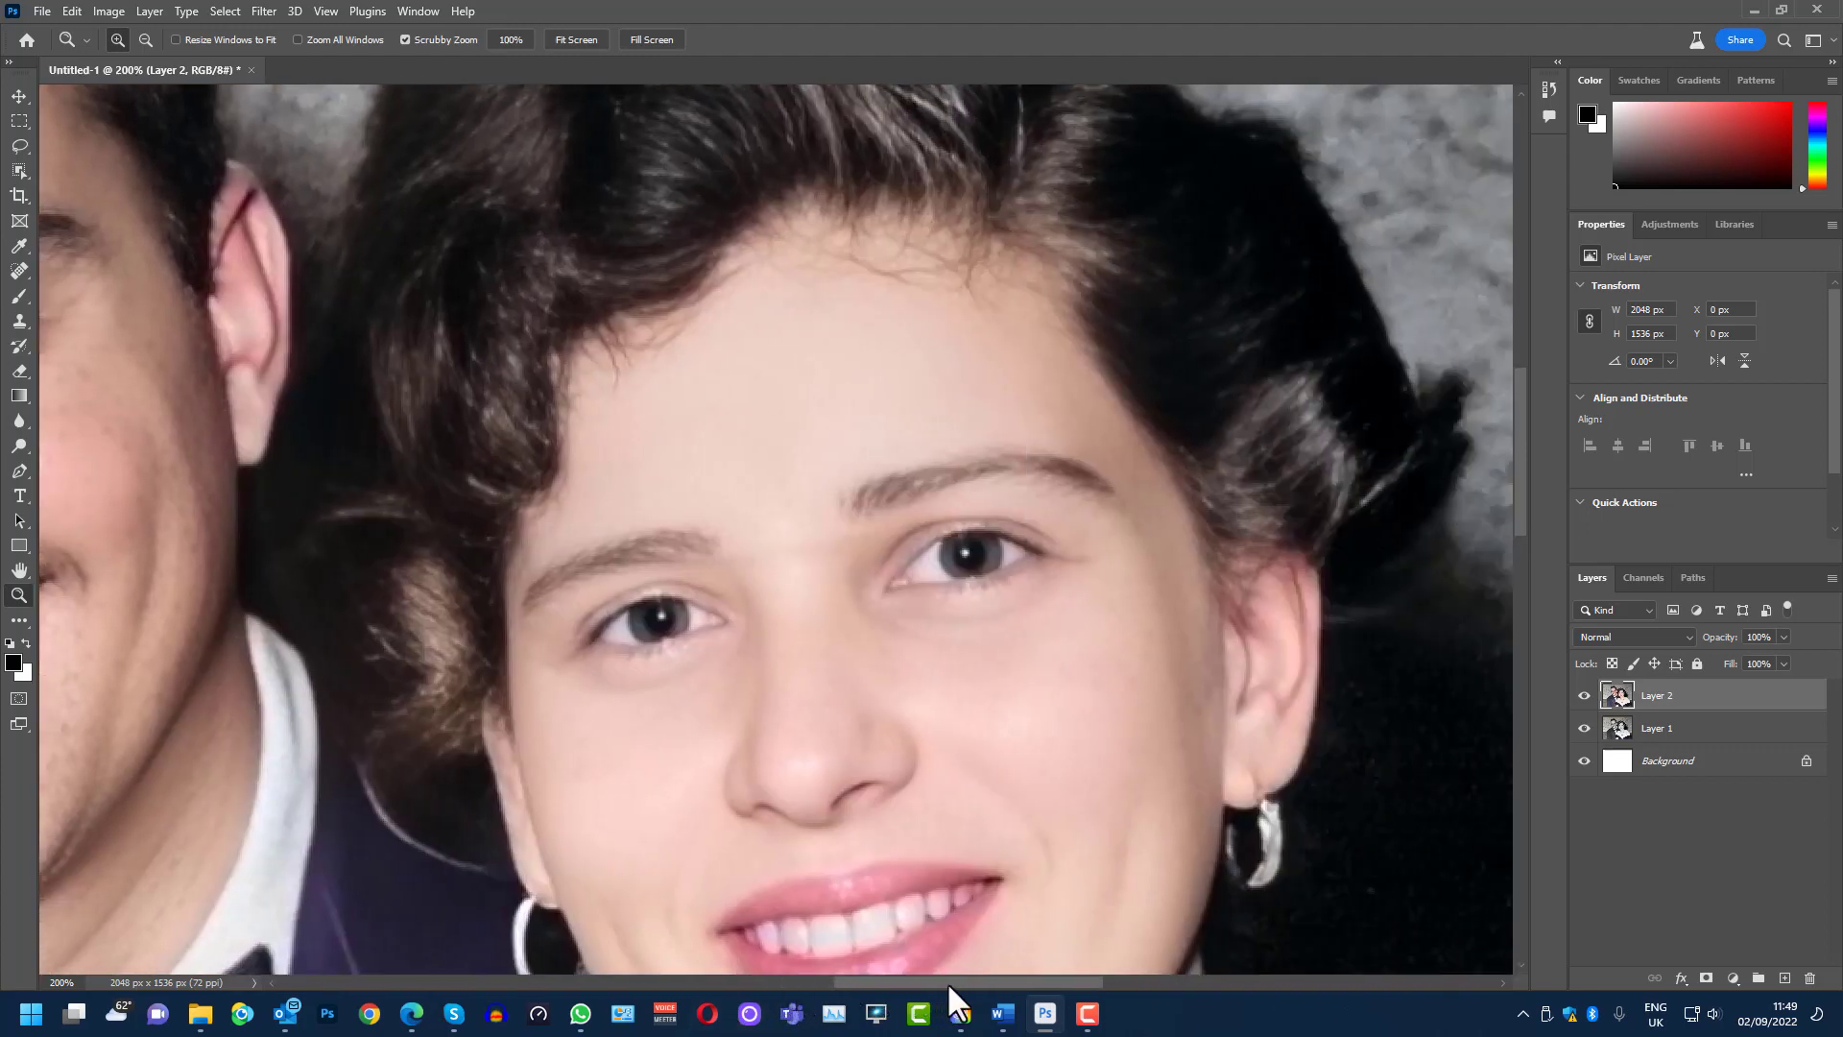
mouse_move(1522, 486)
mouse_down()
mouse_move(1512, 534)
mouse_move(1508, 477)
mouse_up()
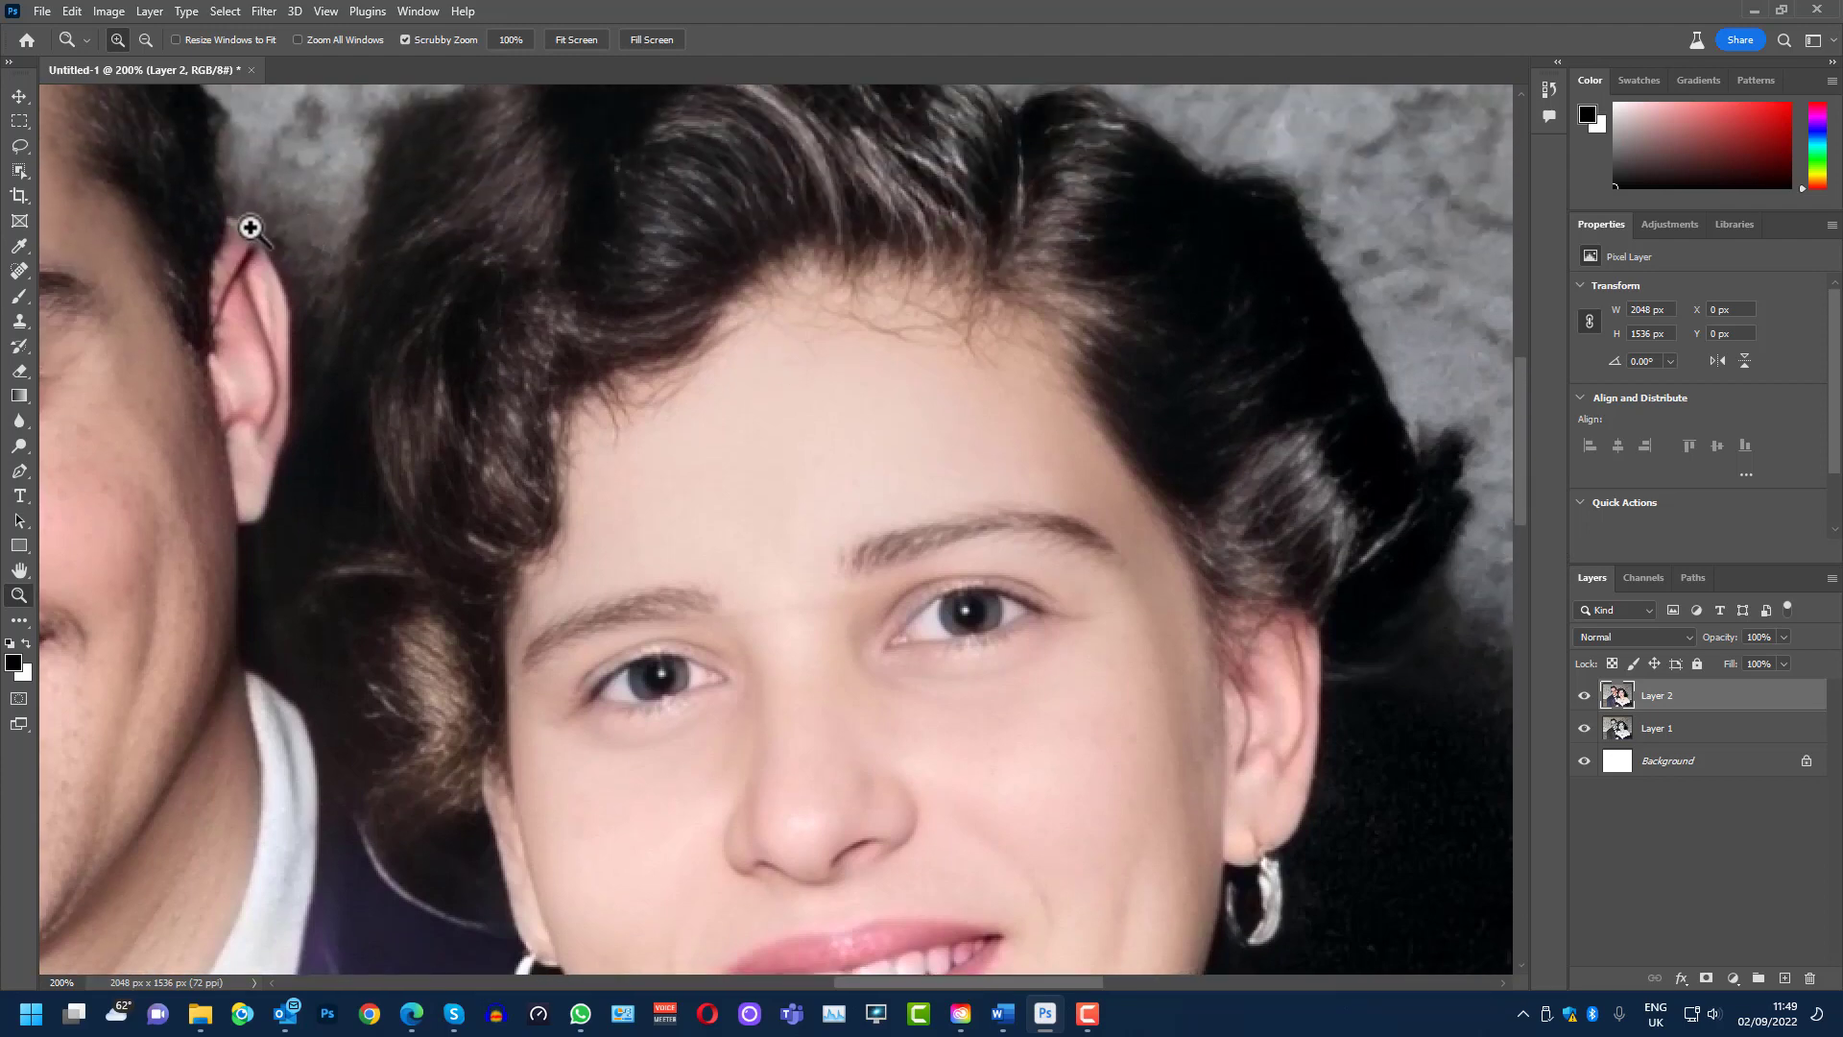
key(ctrl+minus)
key(ctrl+minus)
key(ctrl+minus)
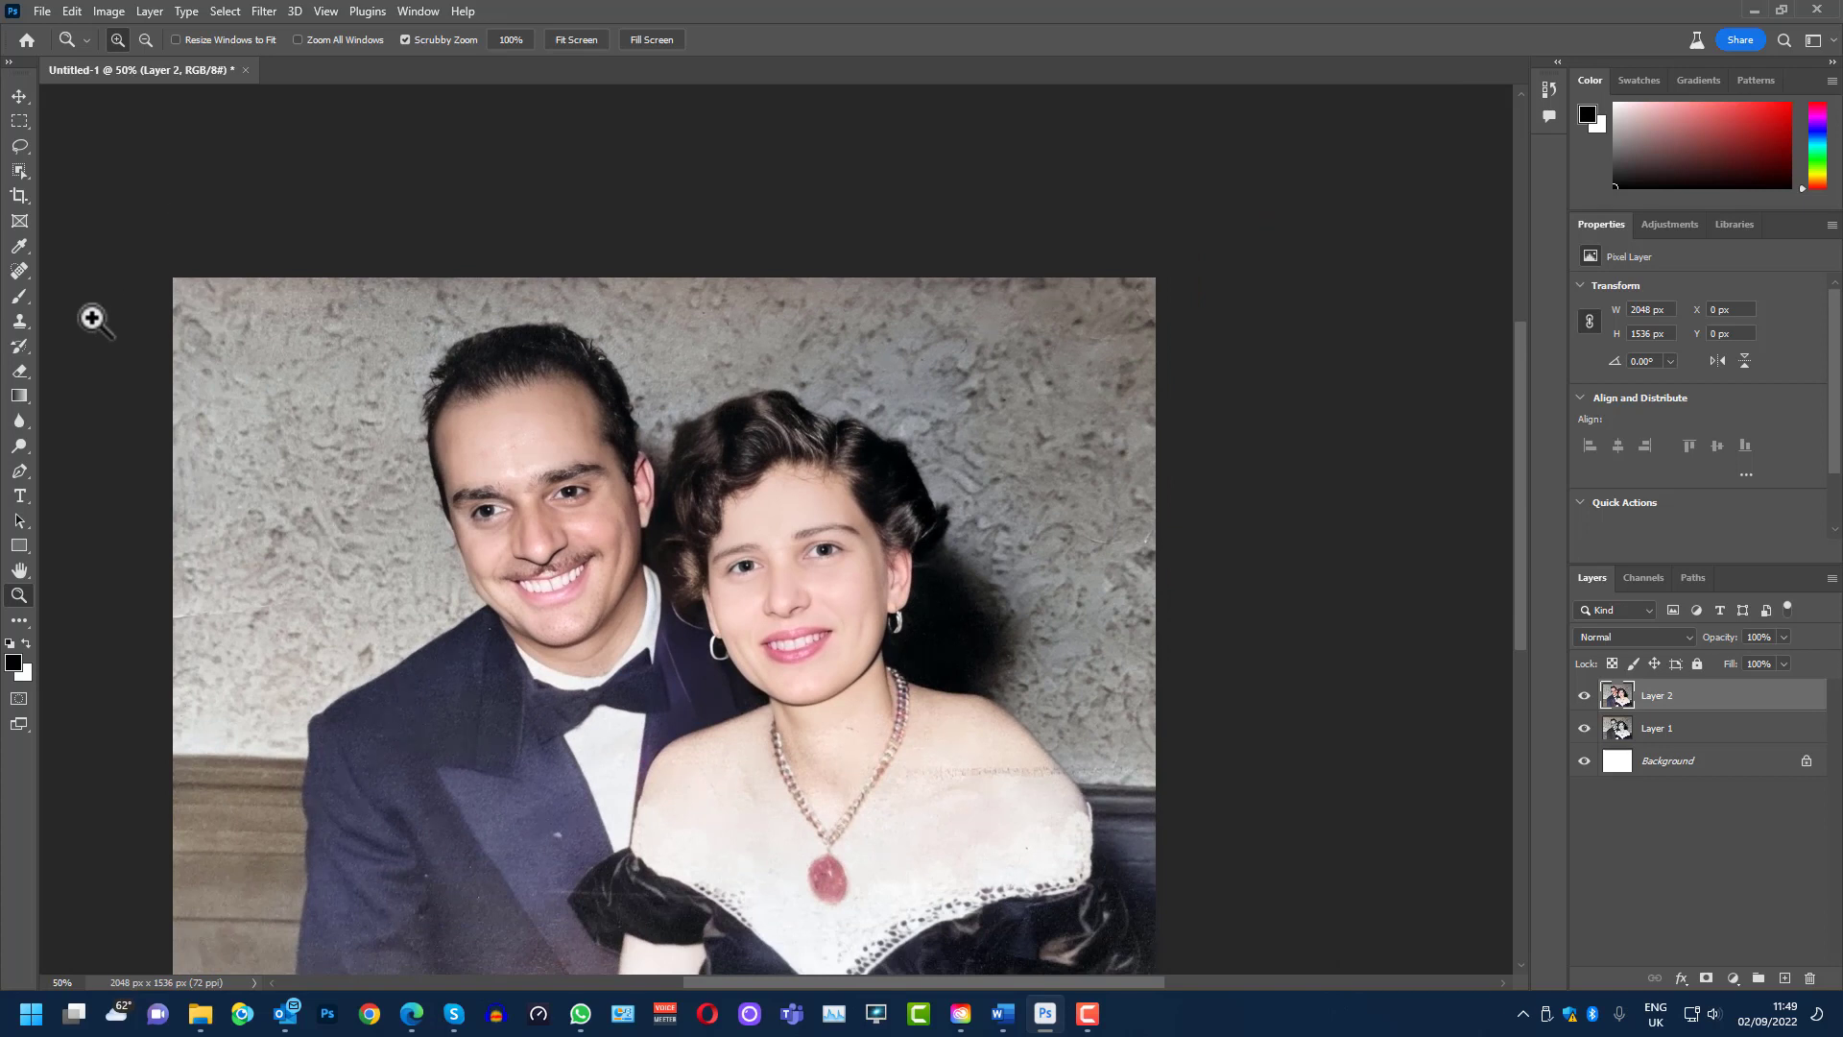
drag(1516, 422, 1506, 473)
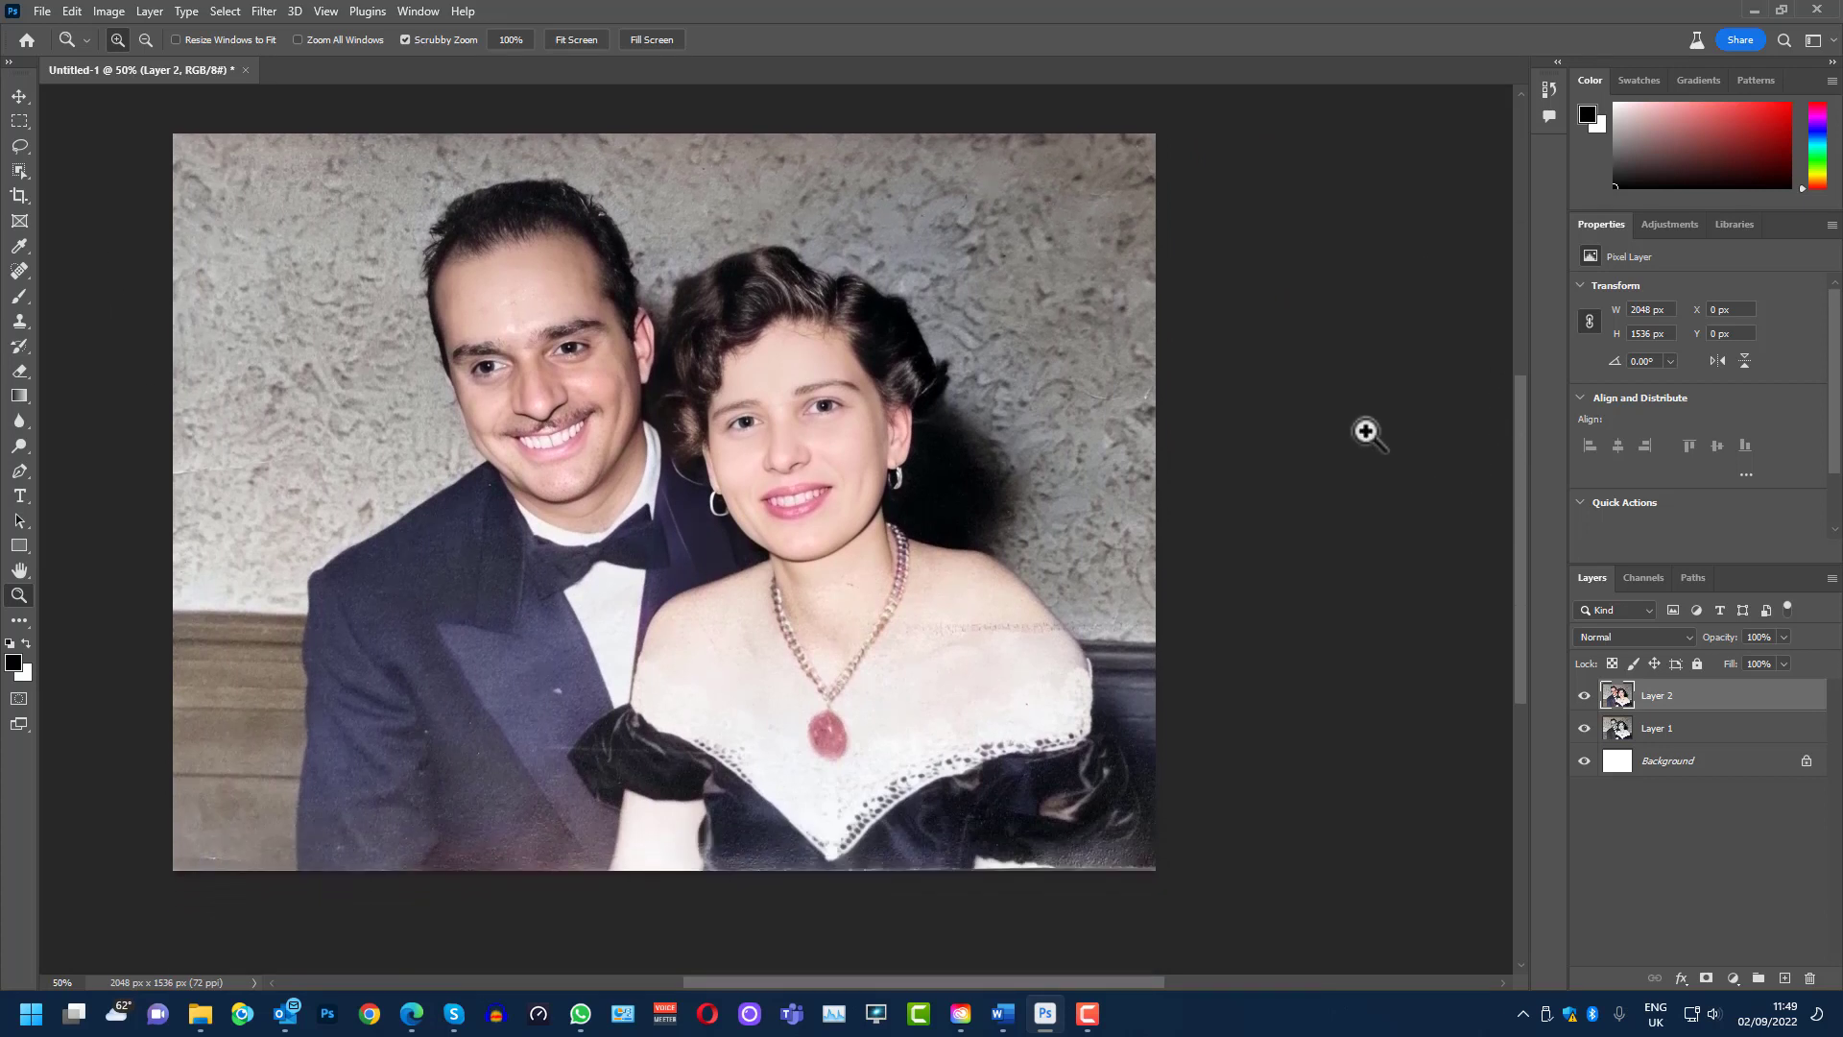